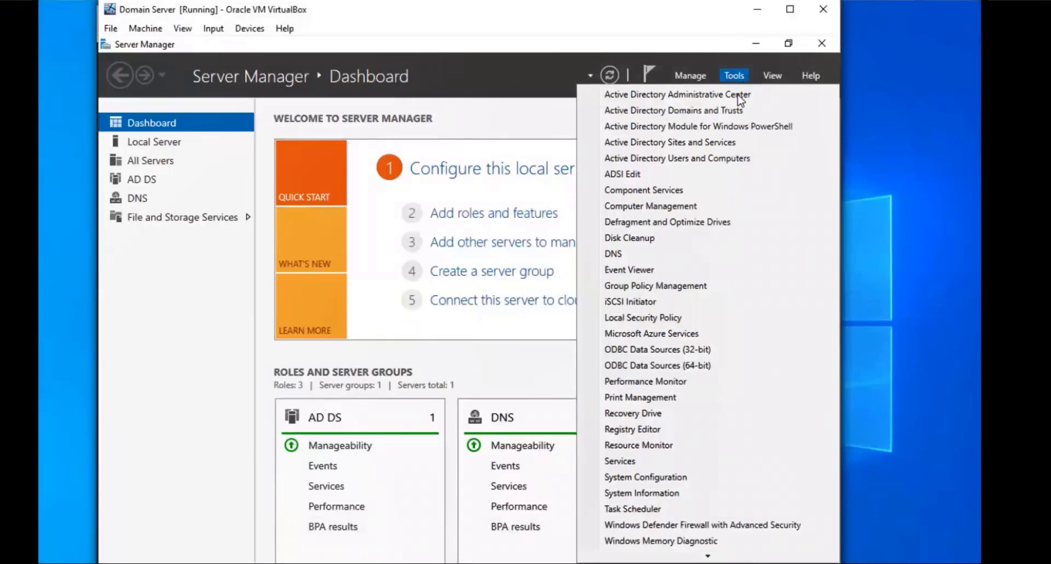
Launch Group Policy Management and expand Forest: Pleon.com > Domains > Pleon.com.
left_click(706, 285)
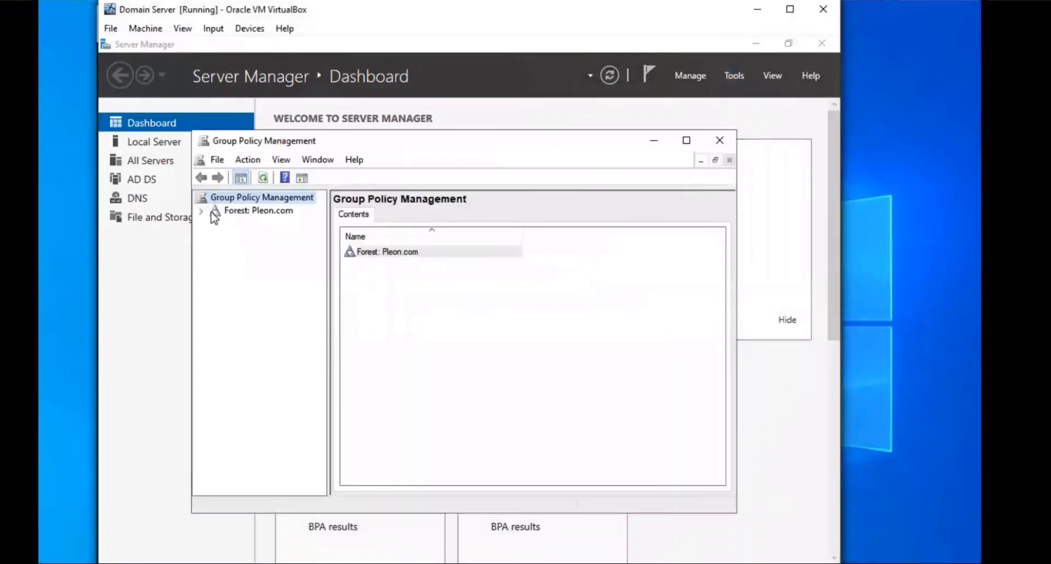
left_click(202, 211)
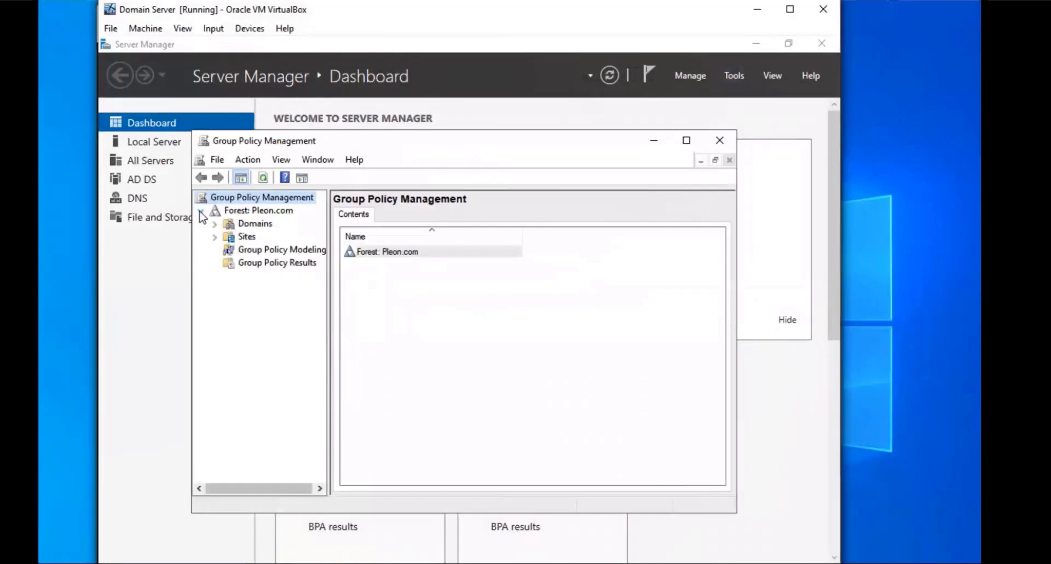
left_click(211, 213)
left_click(215, 223)
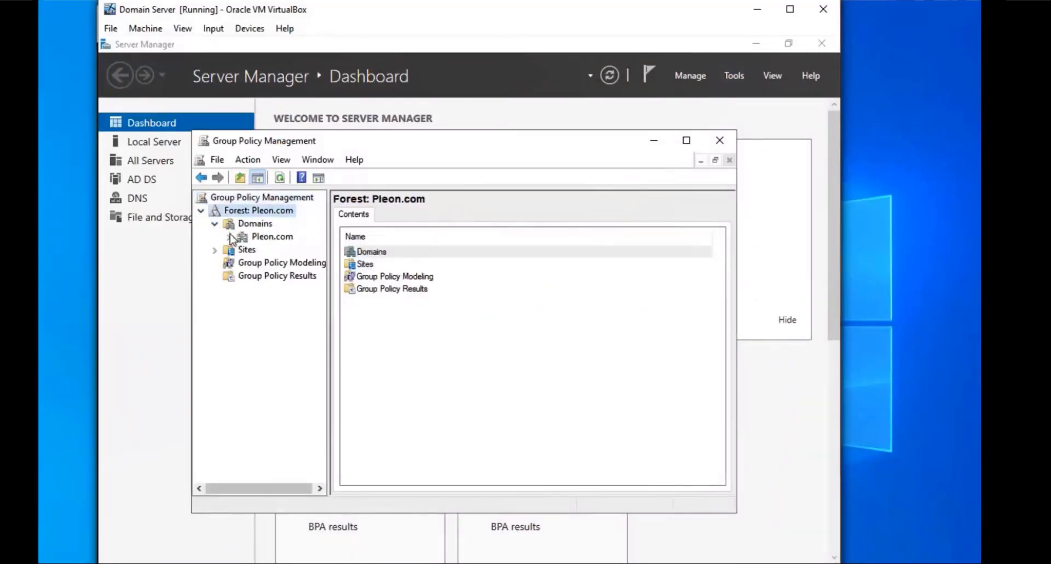
left_click(230, 237)
right_click(263, 238)
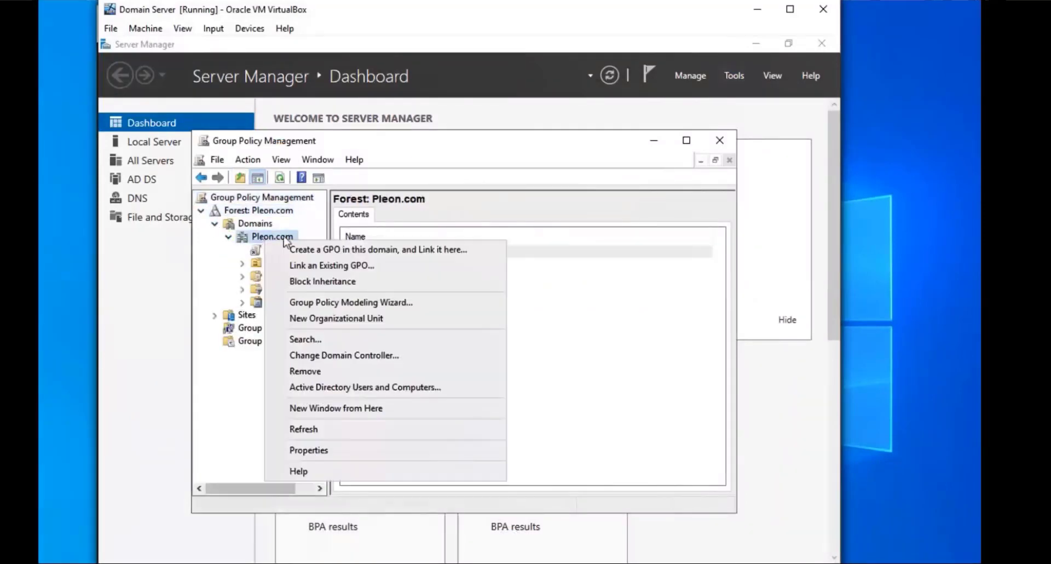
left_click(448, 174)
Widen the tree pane, maximize the console, and show the Pleon.com domain's page.
left_click_drag(329, 274, 365, 273)
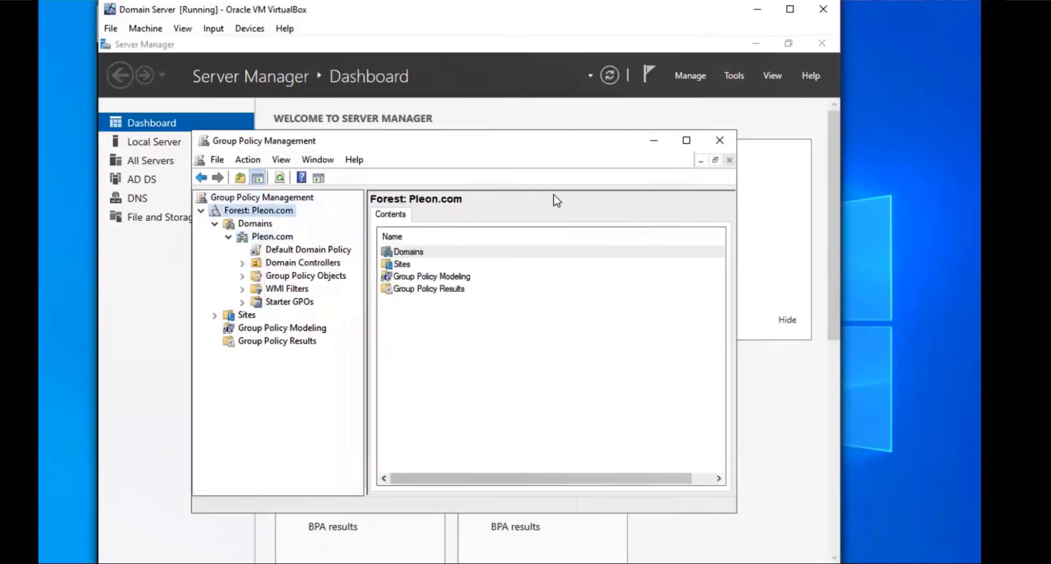
left_click(686, 140)
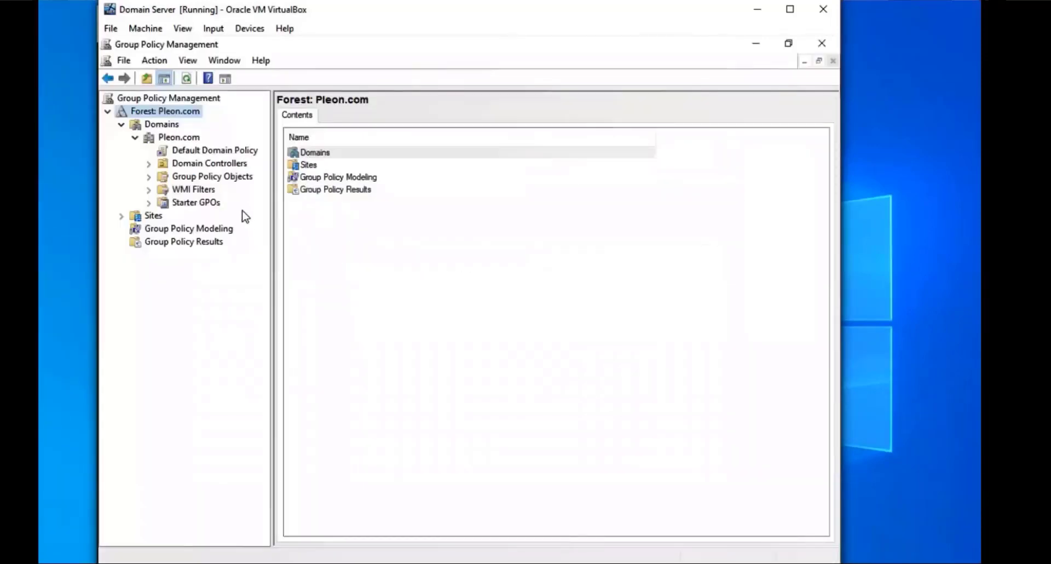
right_click(171, 145)
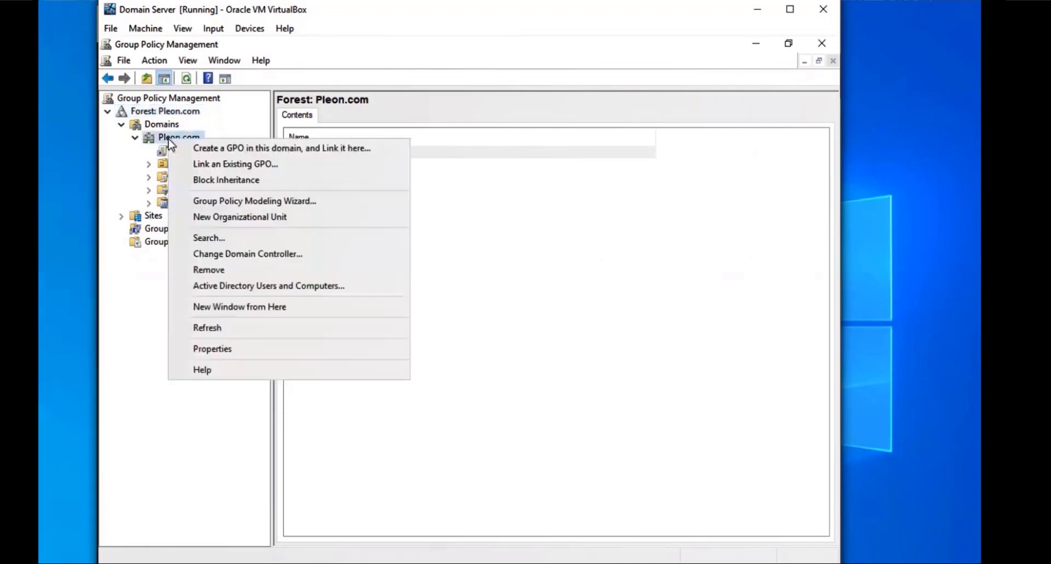
left_click(176, 136)
Create a new GPO named 'SCCM Firewall Ports' under Group Policy Objects.
left_click(195, 178)
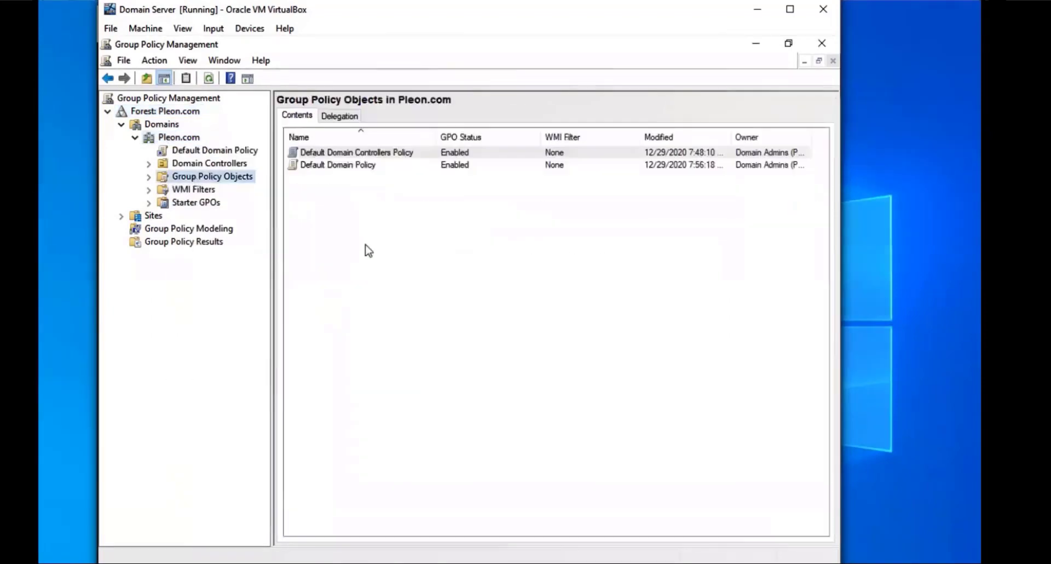
right_click(365, 246)
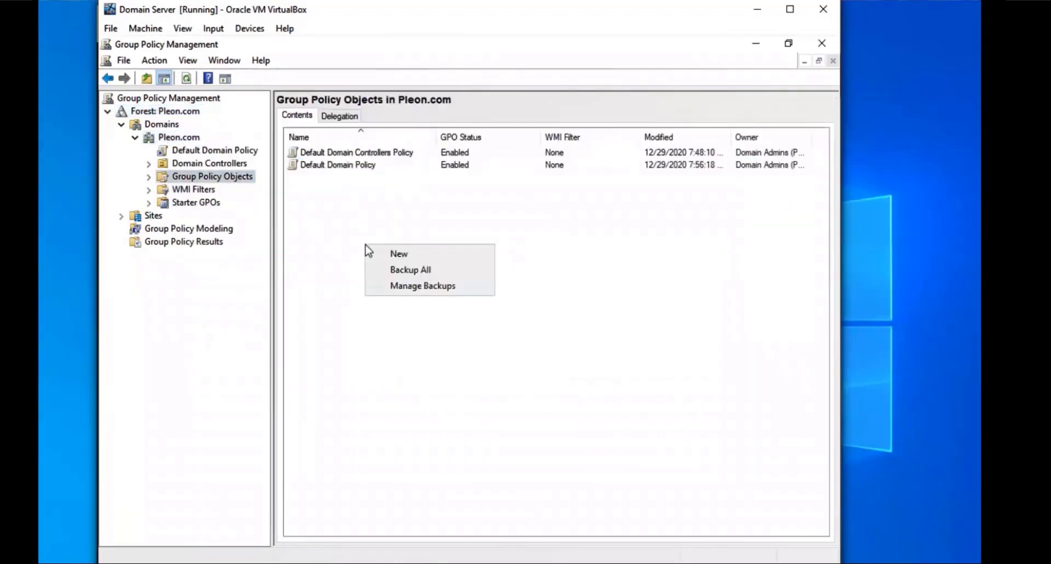
left_click(416, 253)
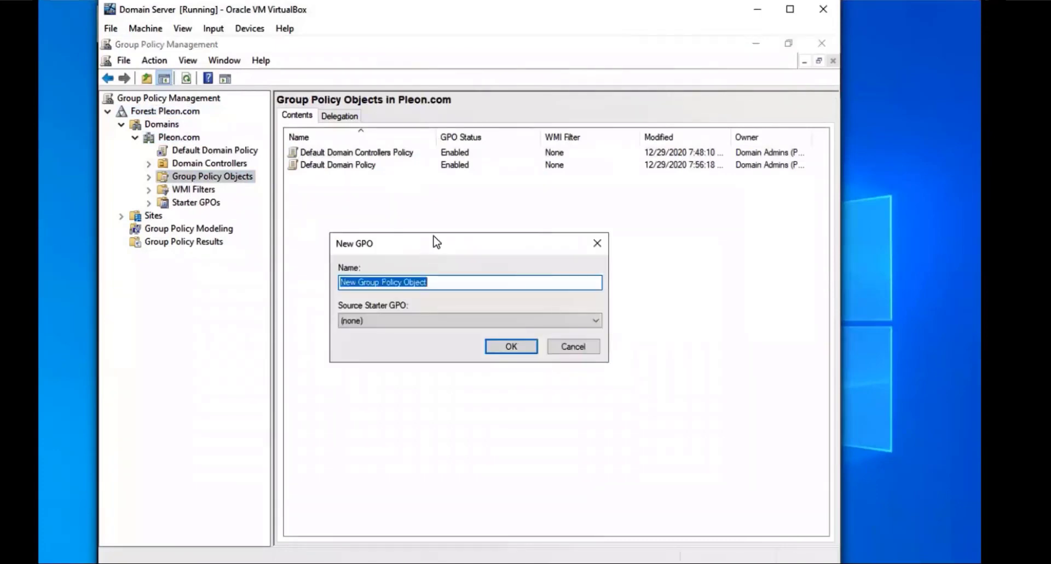
type("SCCM")
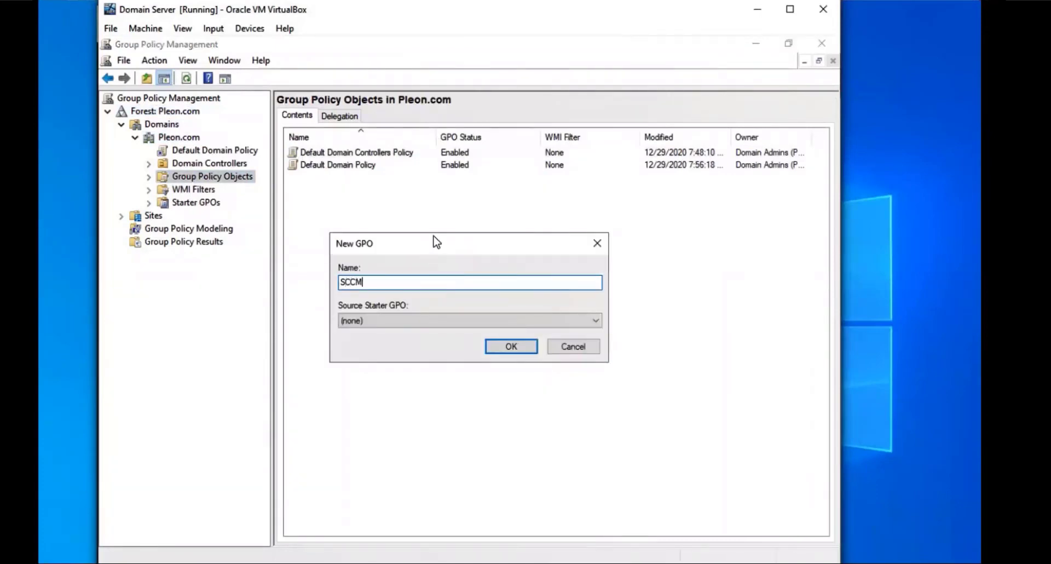
type(" Firewall Prts")
key("BackSpace")
key("BackSpace")
key("BackSpace")
key("BackSpace")
type("orts")
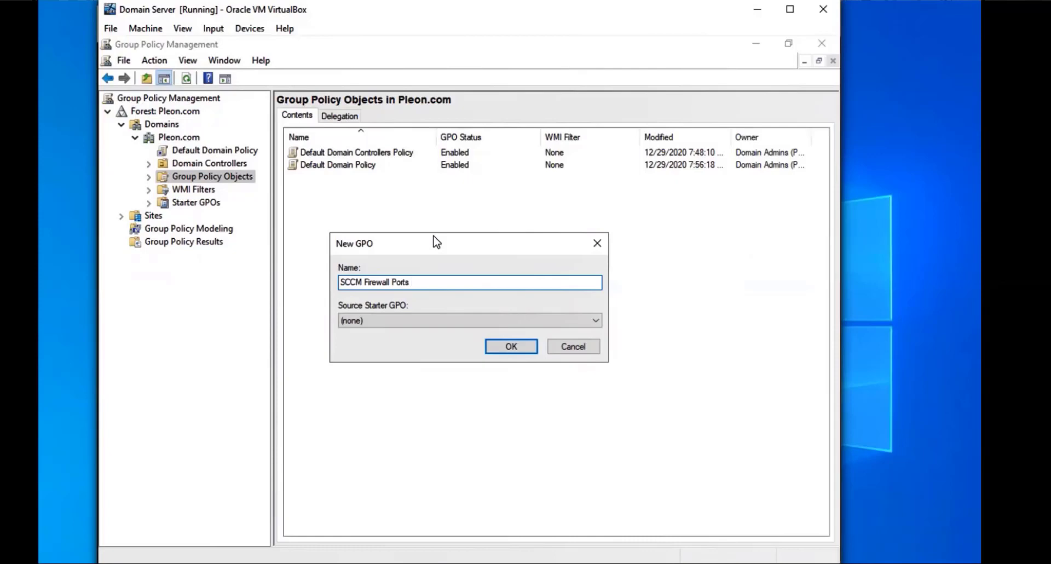
left_click(515, 350)
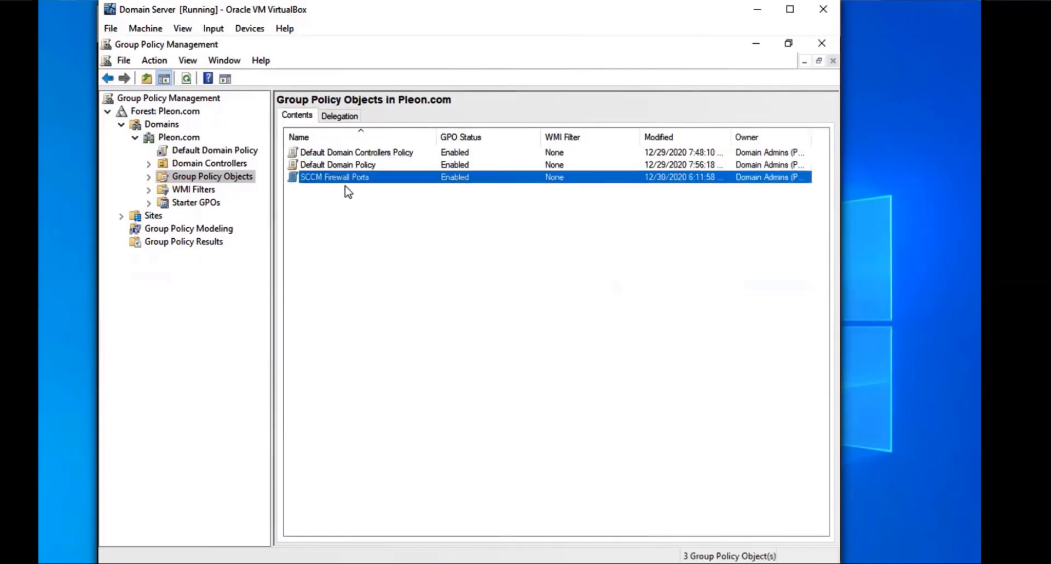
Edit the SCCM Firewall Ports GPO and expand Computer Configuration > Policies > Windows Settings.
right_click(348, 189)
right_click(342, 179)
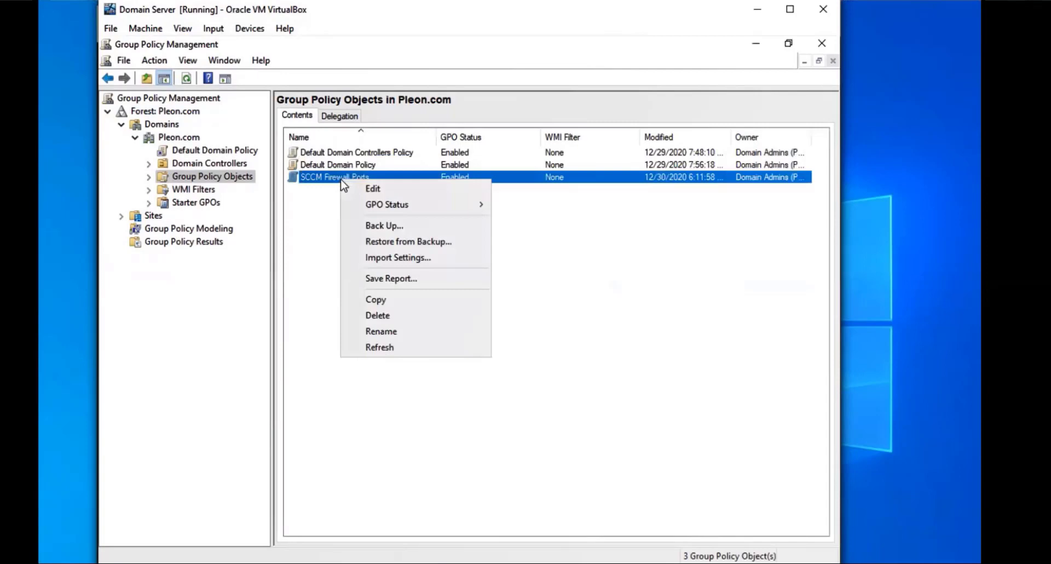
left_click(383, 190)
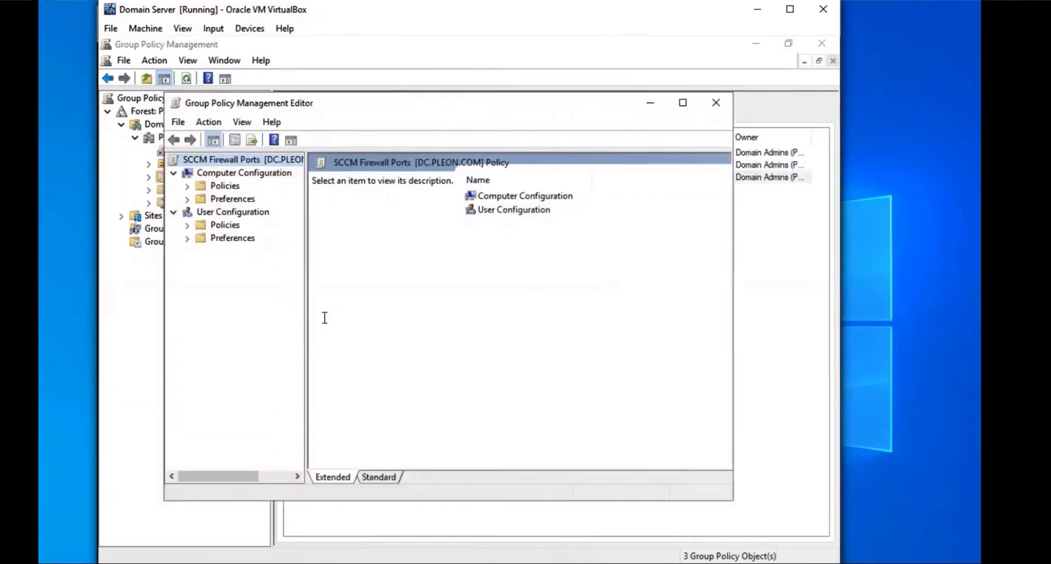
left_click(241, 175)
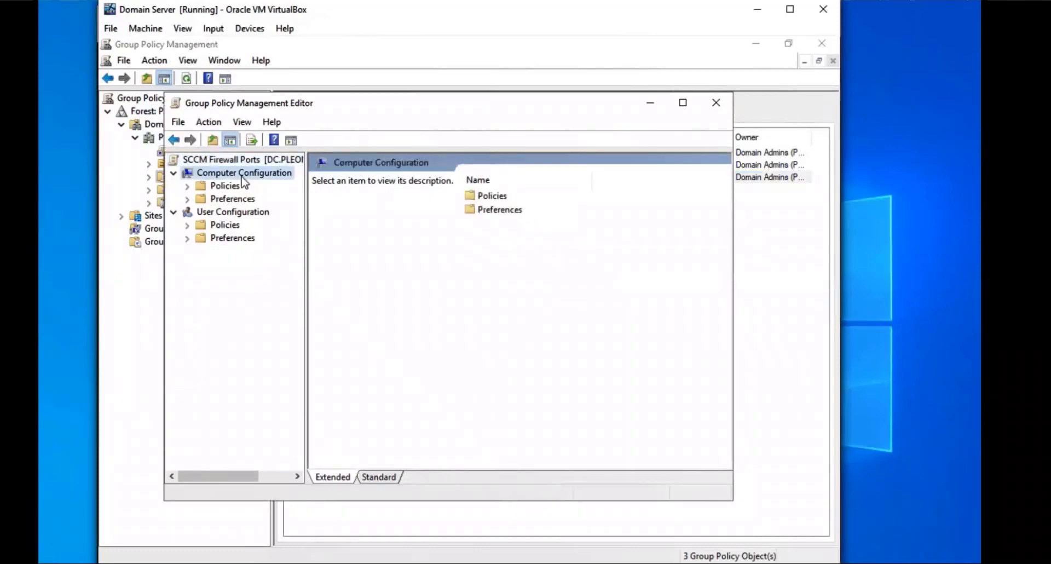
left_click(233, 186)
left_click(187, 186)
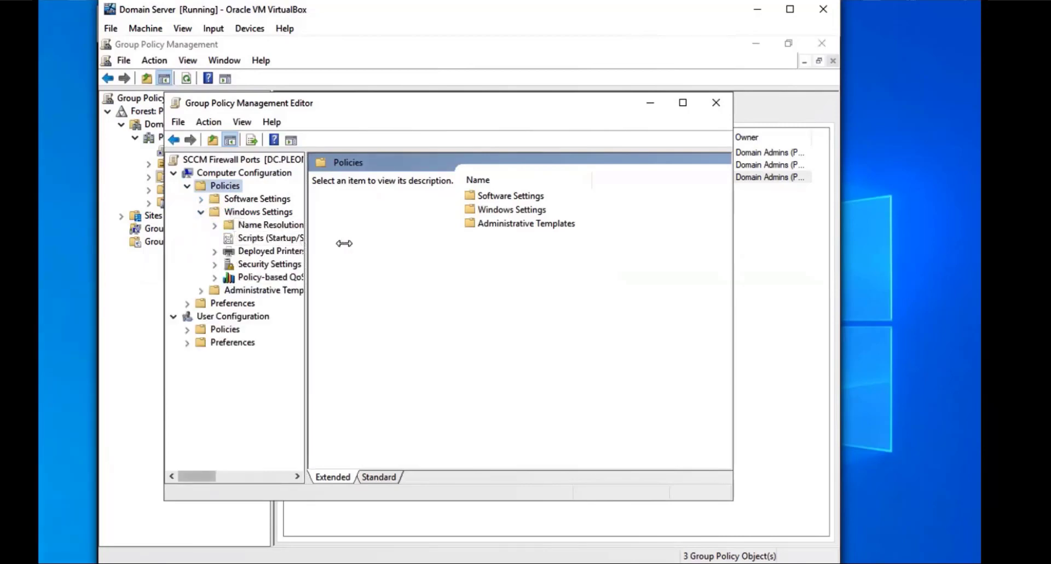
Maximize the editor and go to Security Settings > Windows Defender Firewall > Inbound Rules.
left_click(683, 103)
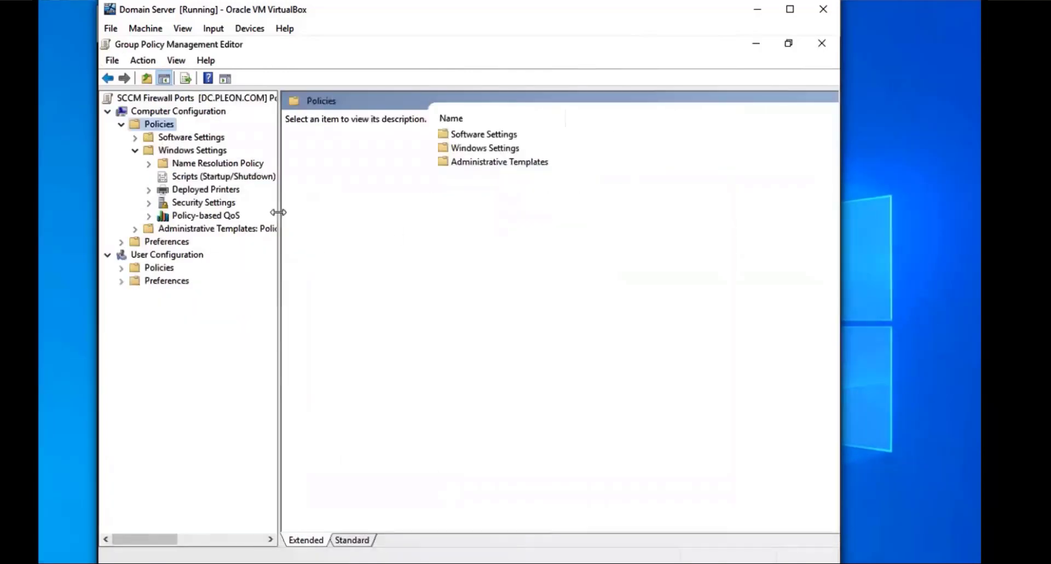
left_click_drag(279, 211, 317, 230)
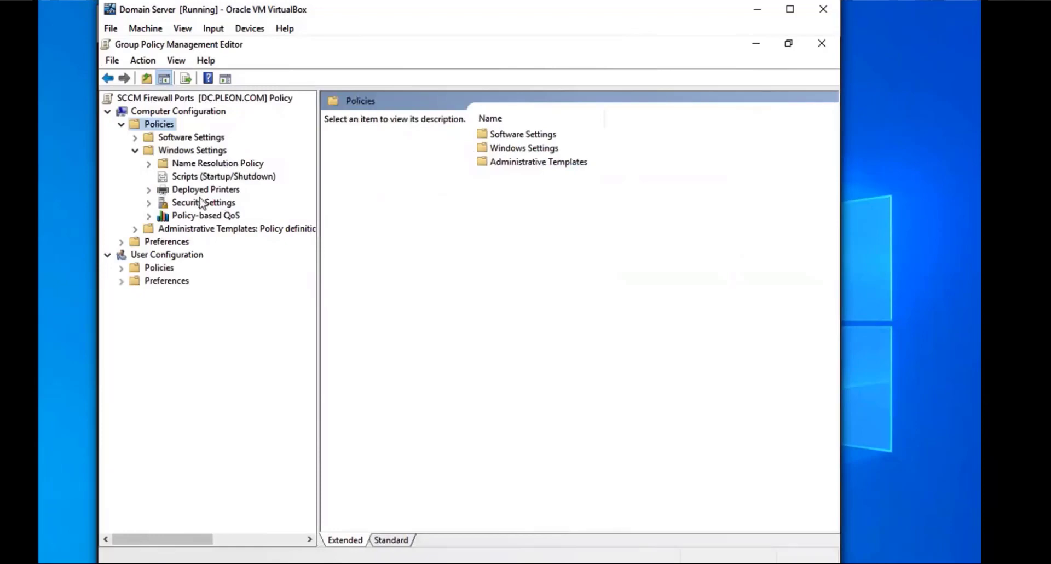
left_click(149, 203)
left_click_drag(317, 256, 390, 259)
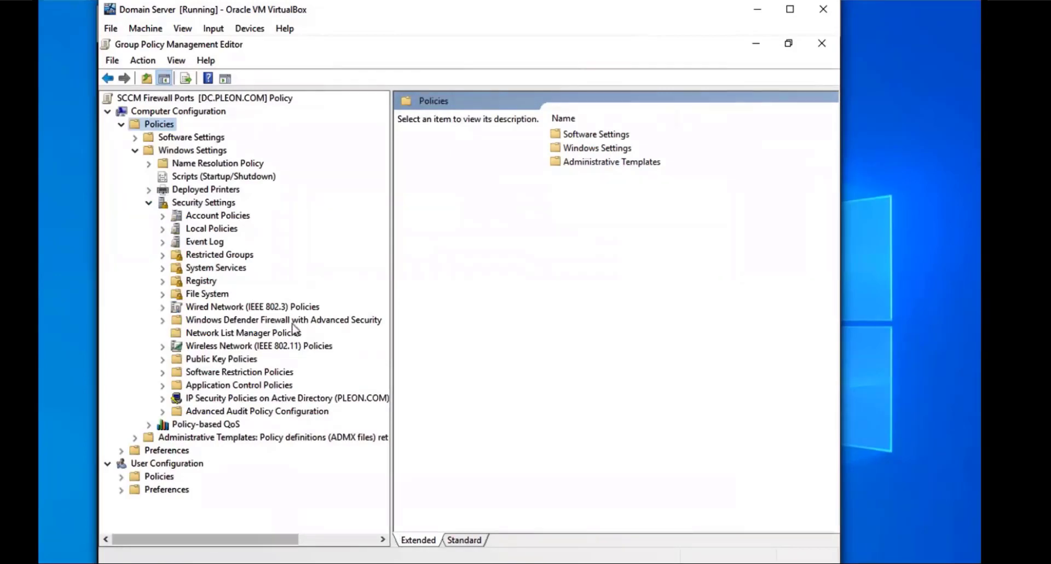
left_click(266, 320)
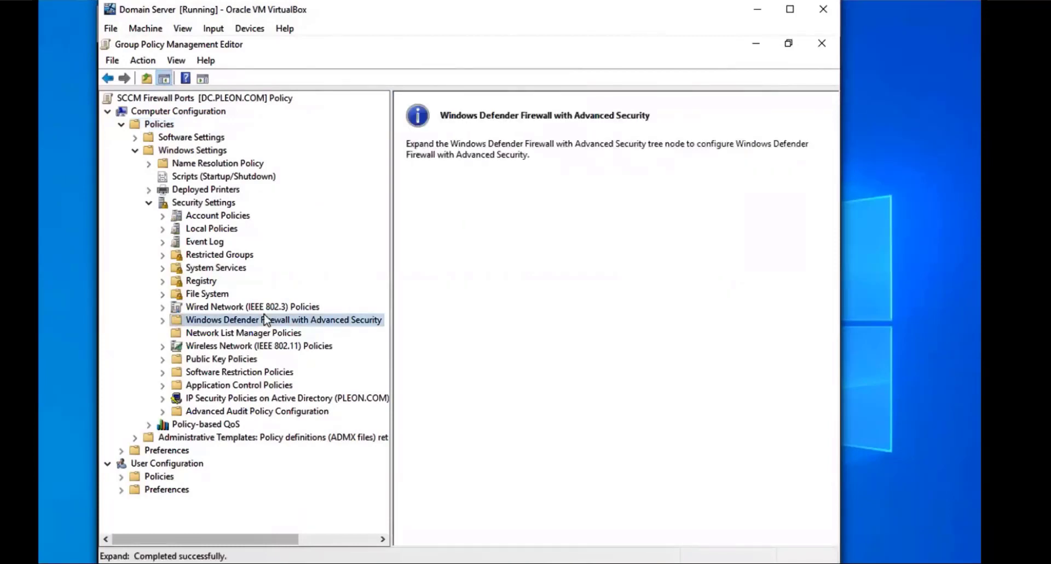
left_click(163, 320)
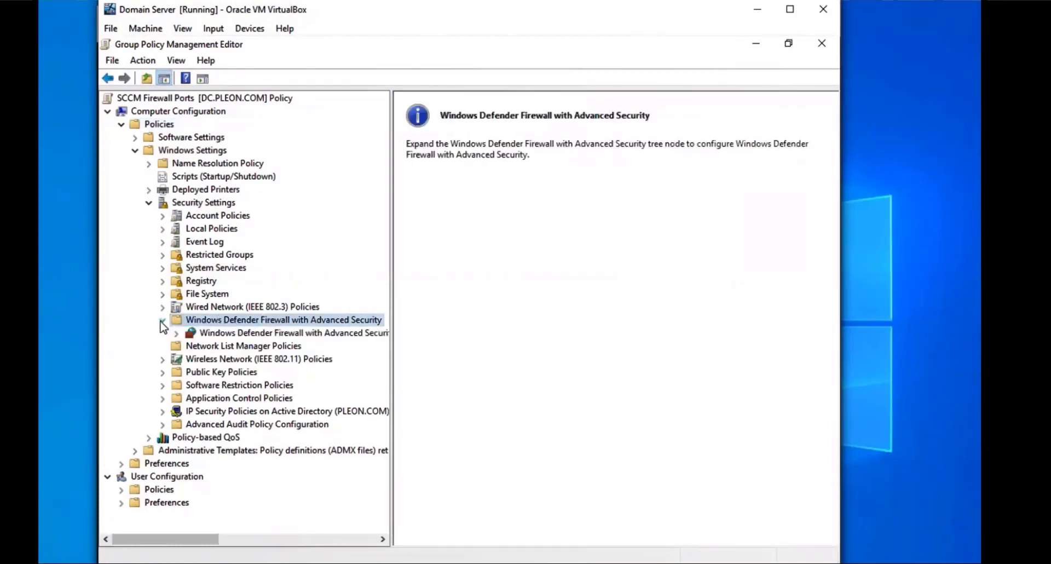
left_click(177, 333)
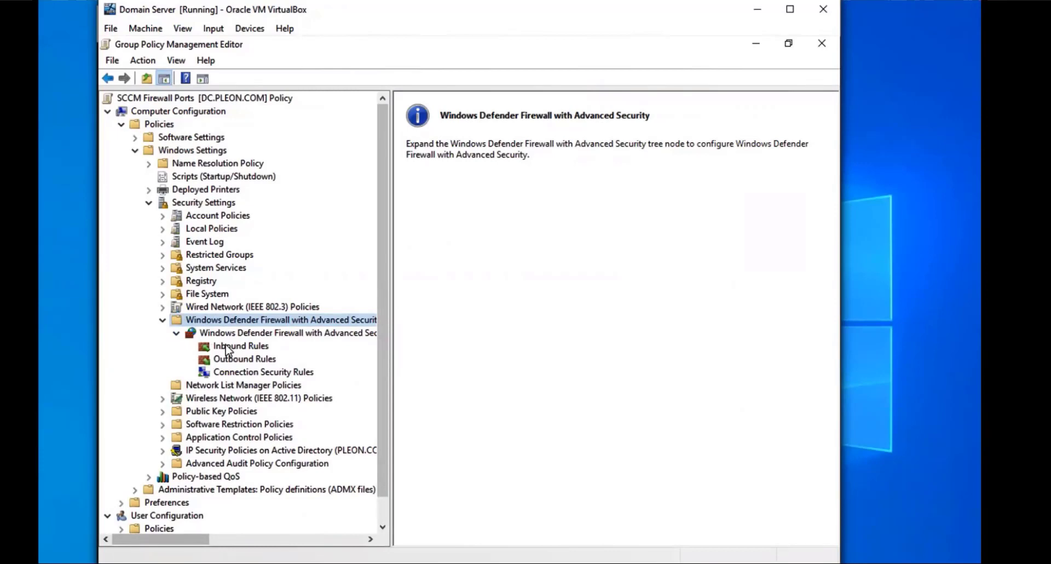
left_click(229, 346)
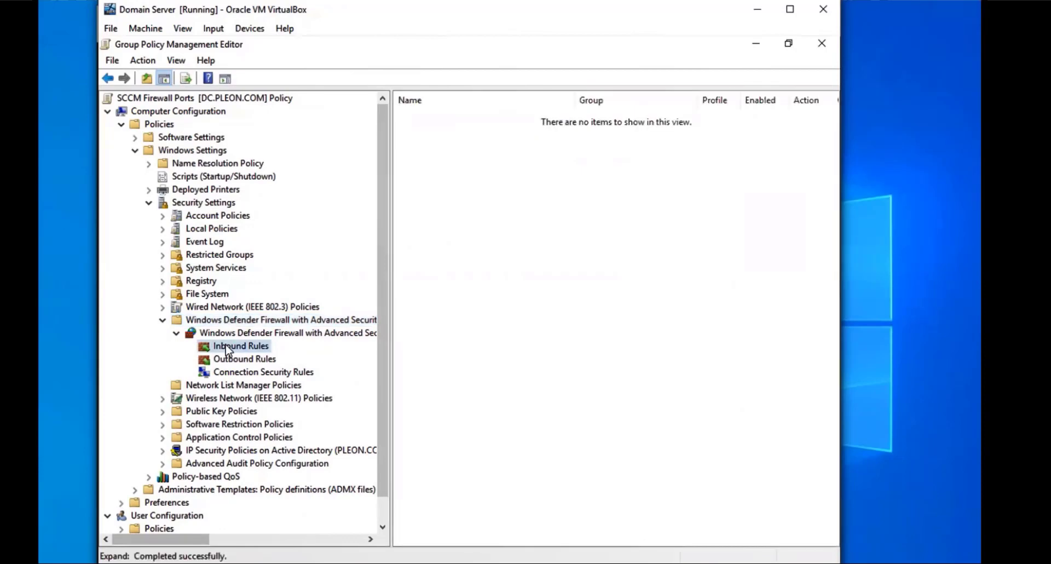
Add the nine predefined File and Printer Sharing inbound rules set to Allow, then view Outbound Rules.
right_click(228, 349)
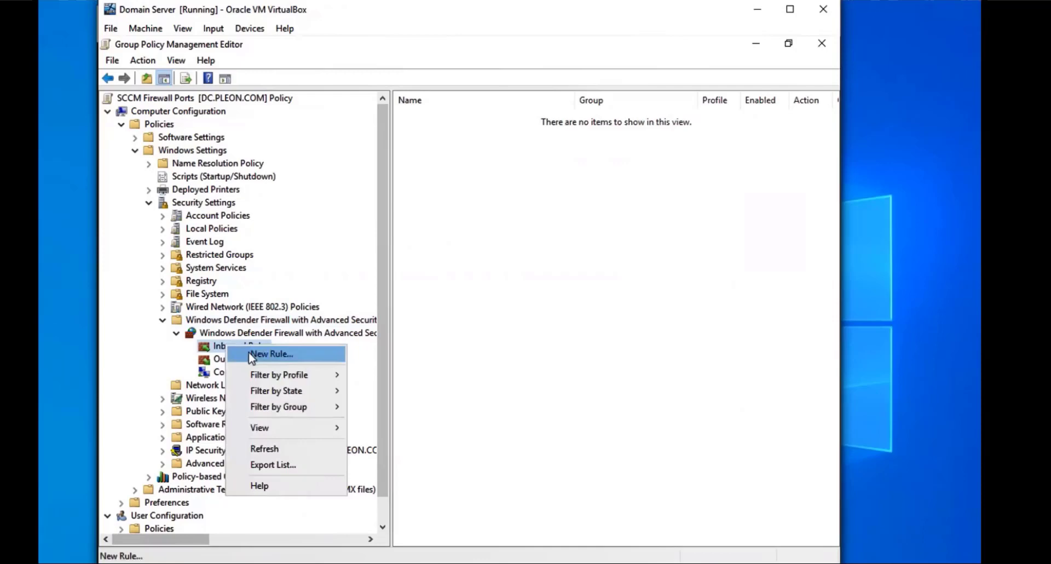
left_click(289, 356)
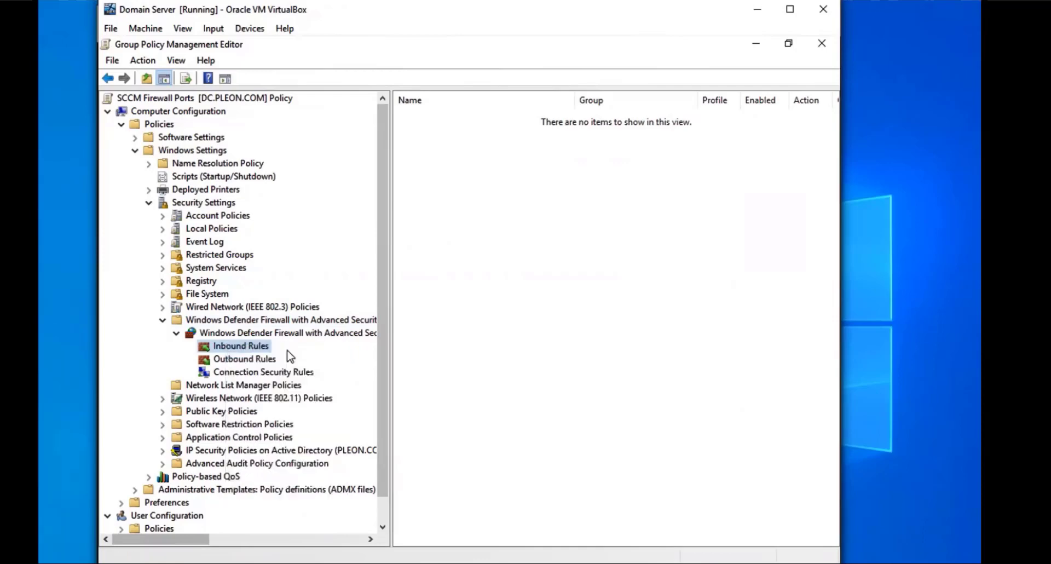
left_click(334, 272)
left_click(336, 283)
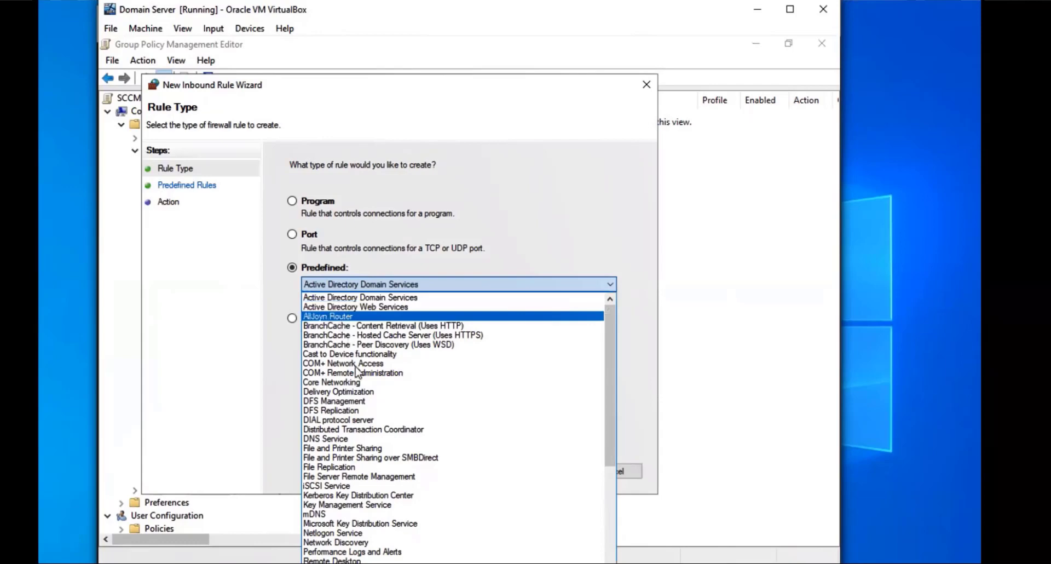
left_click(360, 448)
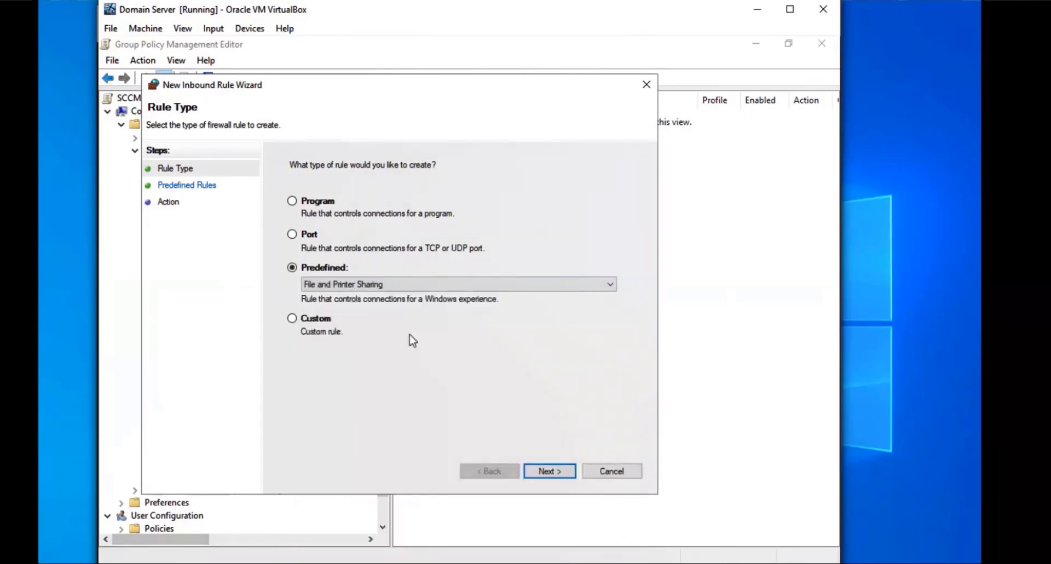
left_click(565, 470)
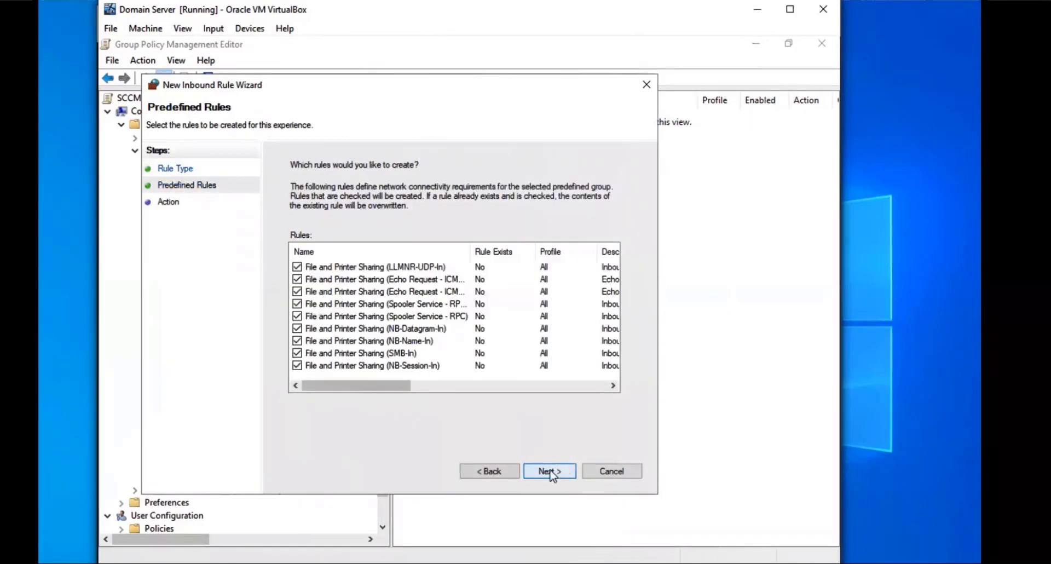
left_click(552, 472)
left_click(552, 476)
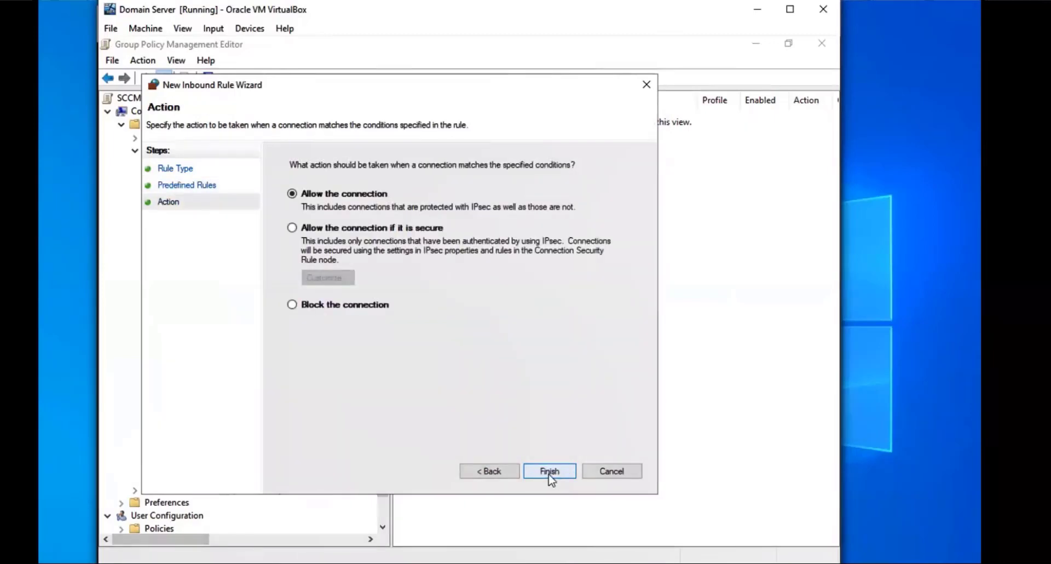
left_click(551, 473)
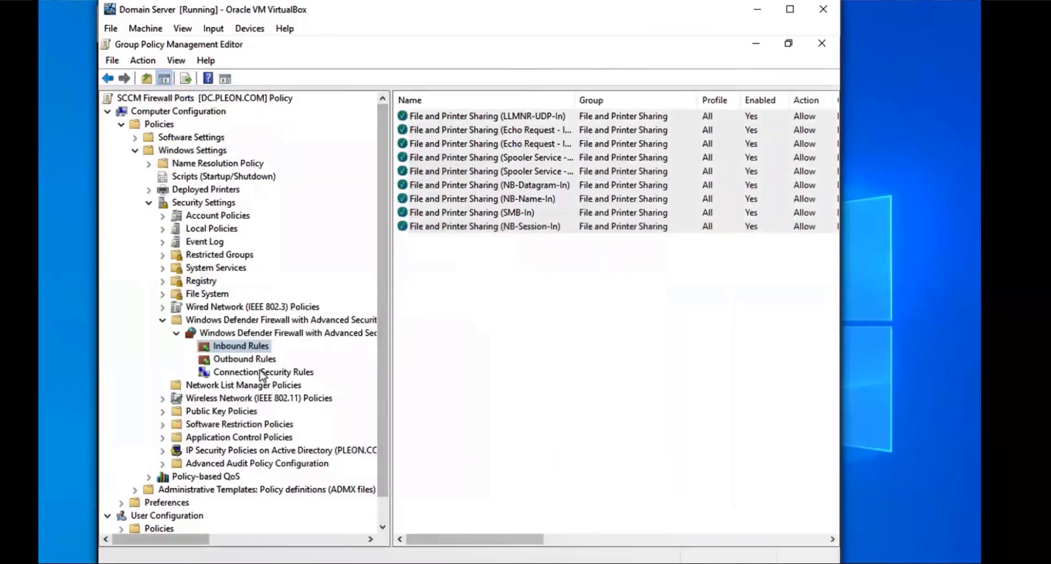
left_click(240, 362)
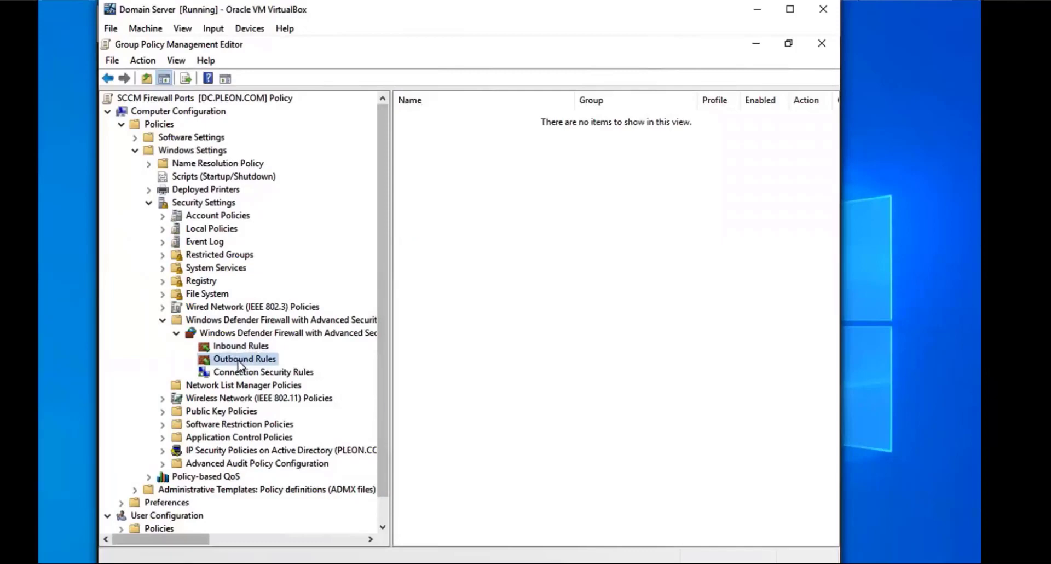
Add the seven predefined File and Printer Sharing outbound rules with Allow the connection.
right_click(239, 363)
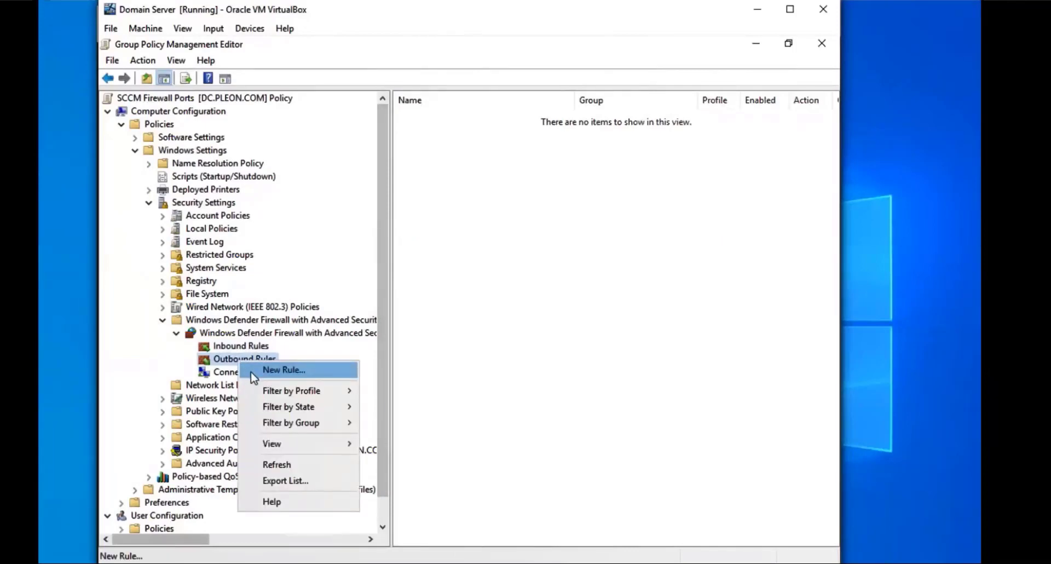
left_click(253, 377)
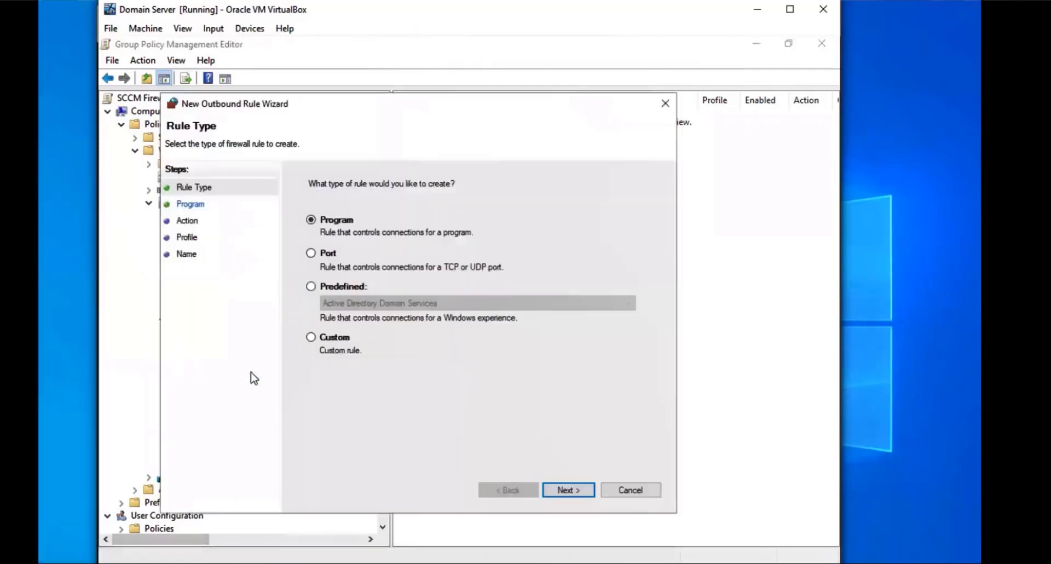
left_click(342, 289)
left_click(346, 300)
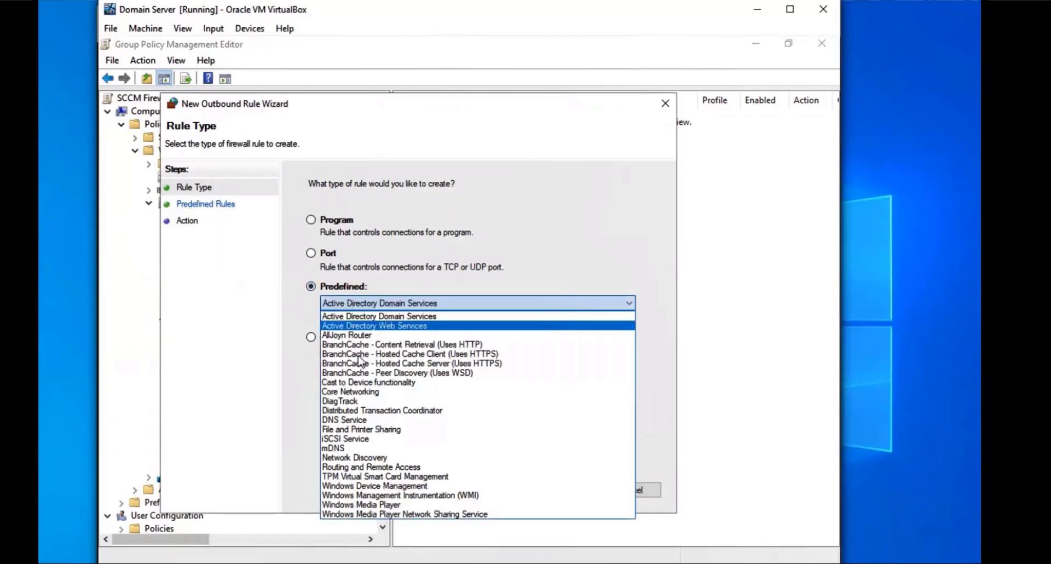
left_click(366, 430)
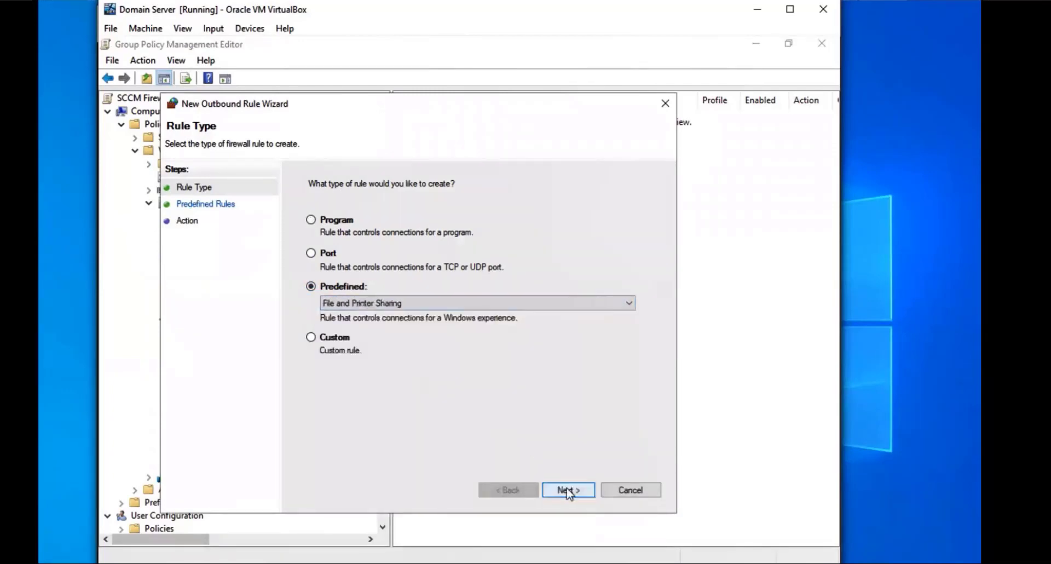
left_click(568, 490)
left_click(568, 490)
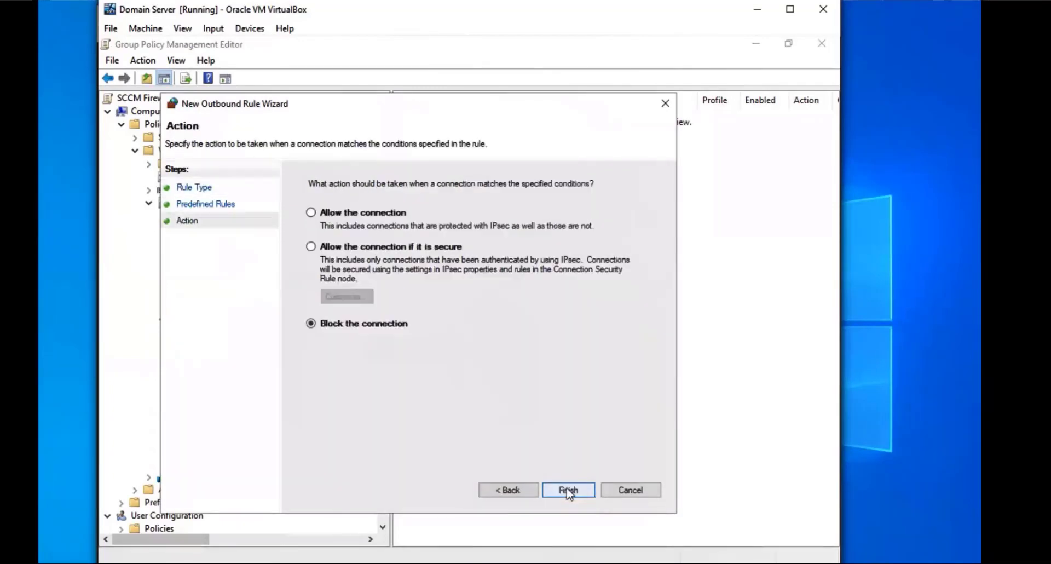
left_click(362, 215)
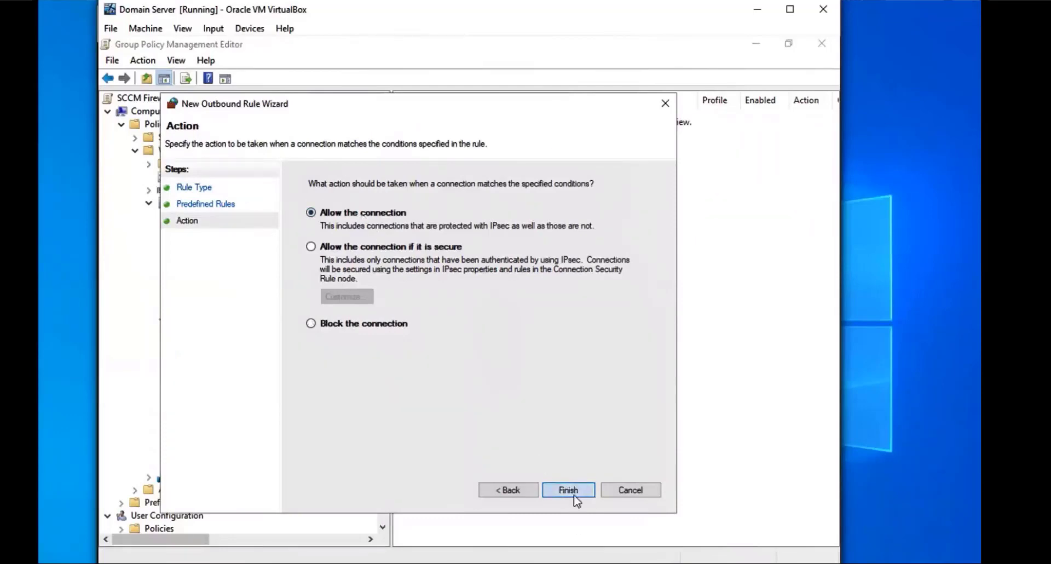
left_click(573, 495)
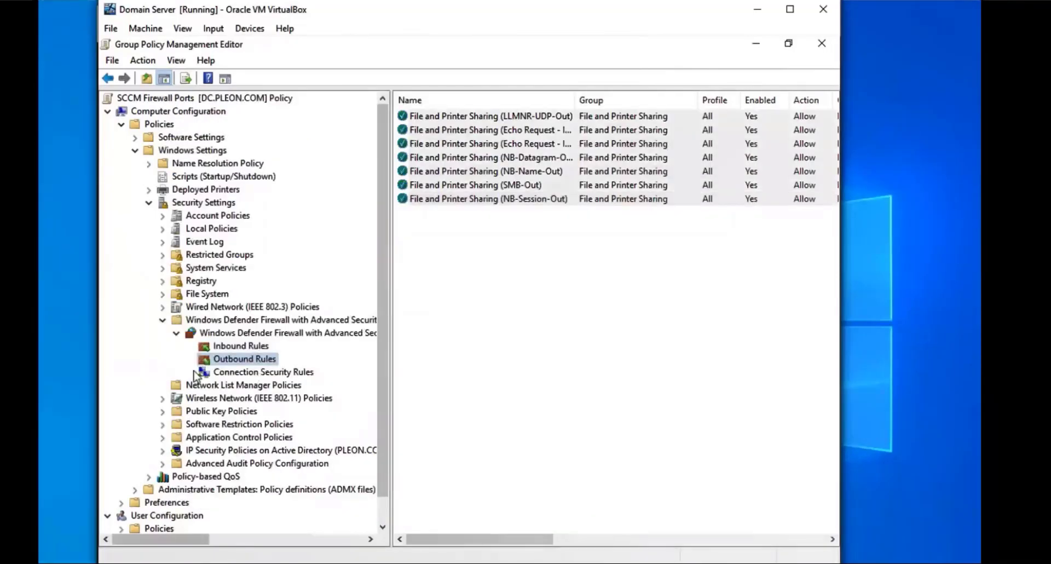
left_click(240, 346)
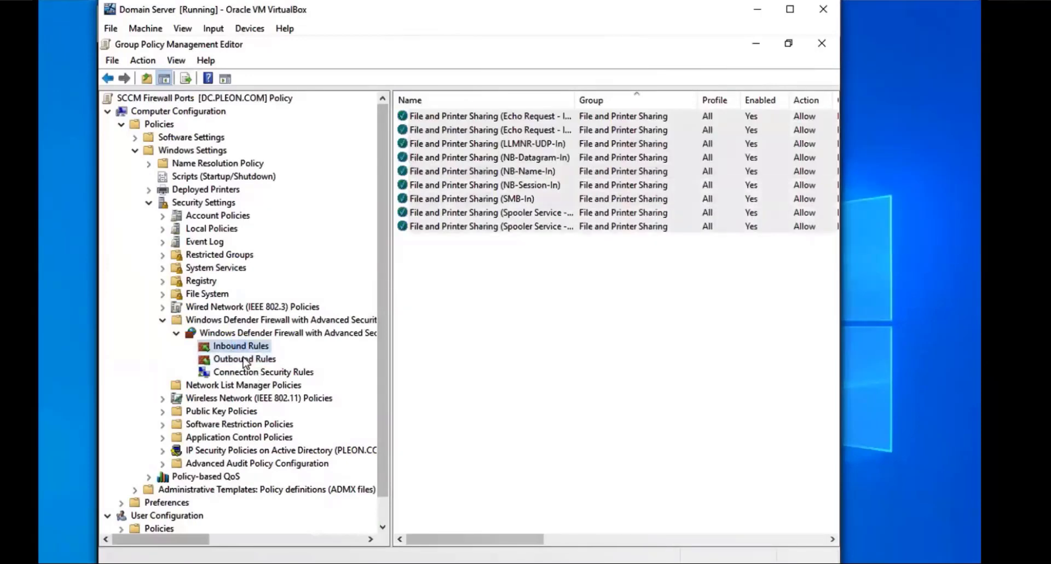
left_click(245, 359)
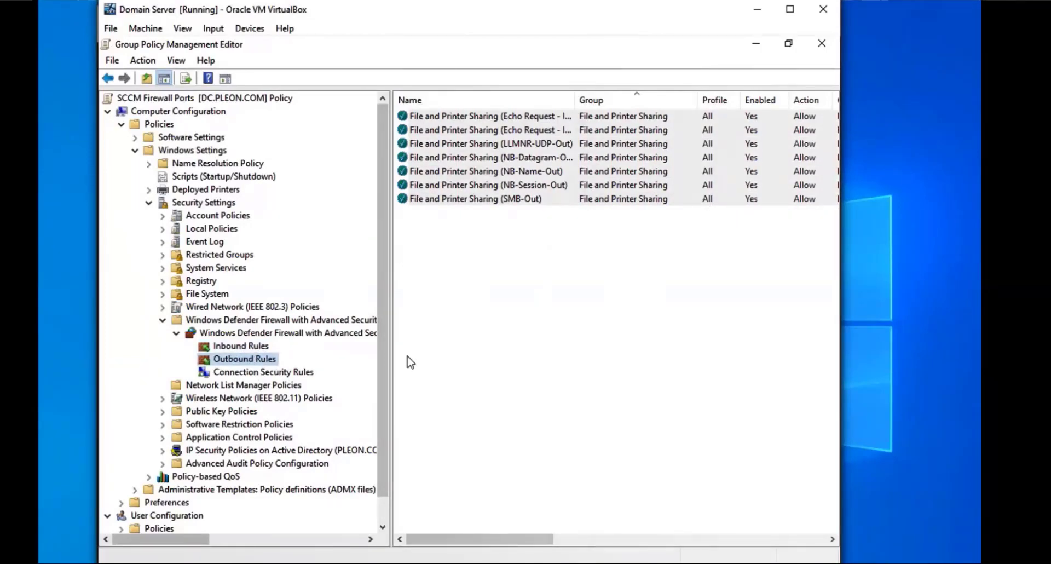
Add the three predefined Windows Management Instrumentation (WMI) inbound rules, allowing the connection.
left_click(232, 347)
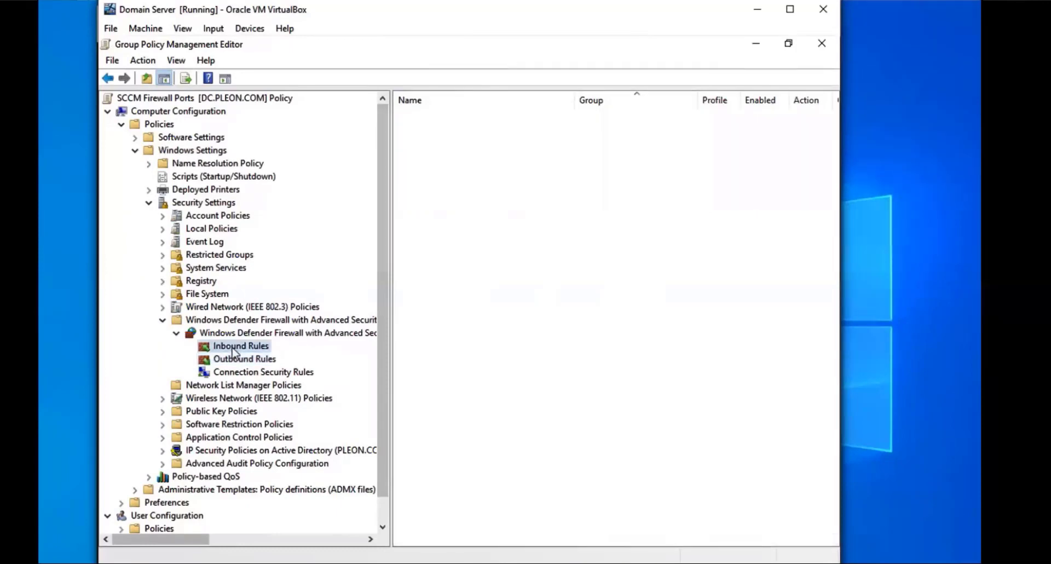
right_click(233, 348)
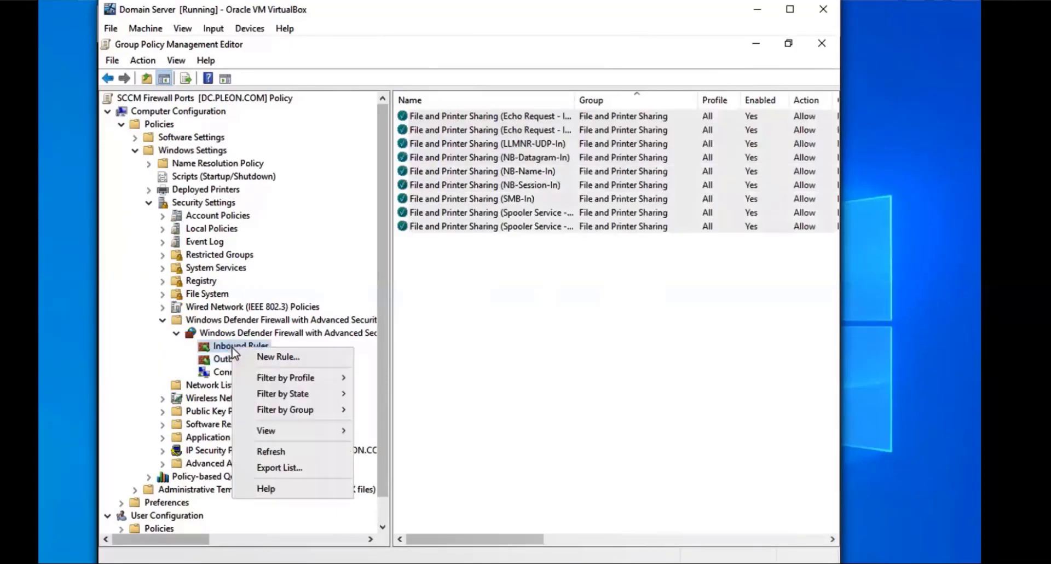
left_click(265, 359)
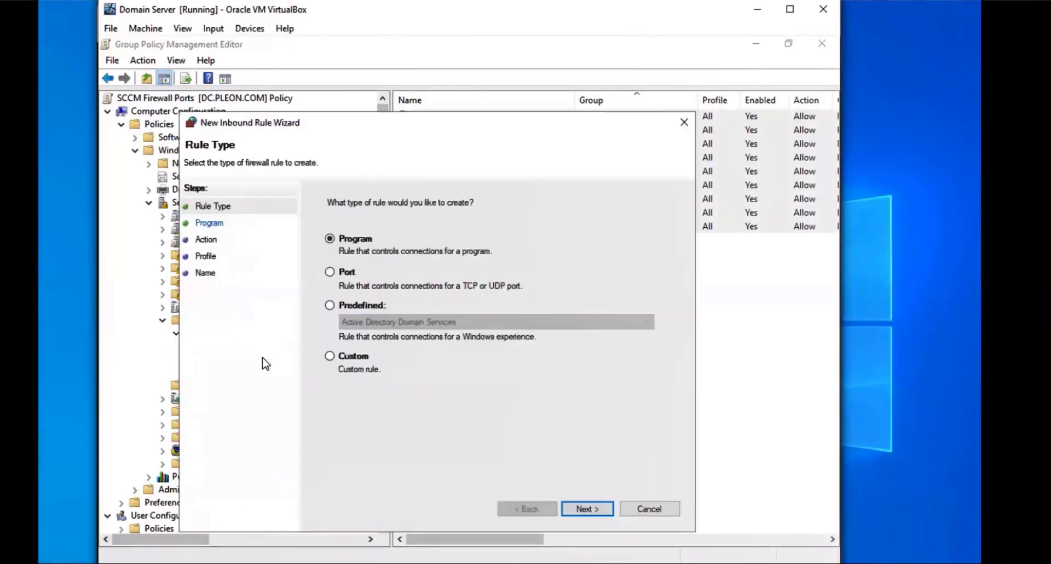
left_click(329, 306)
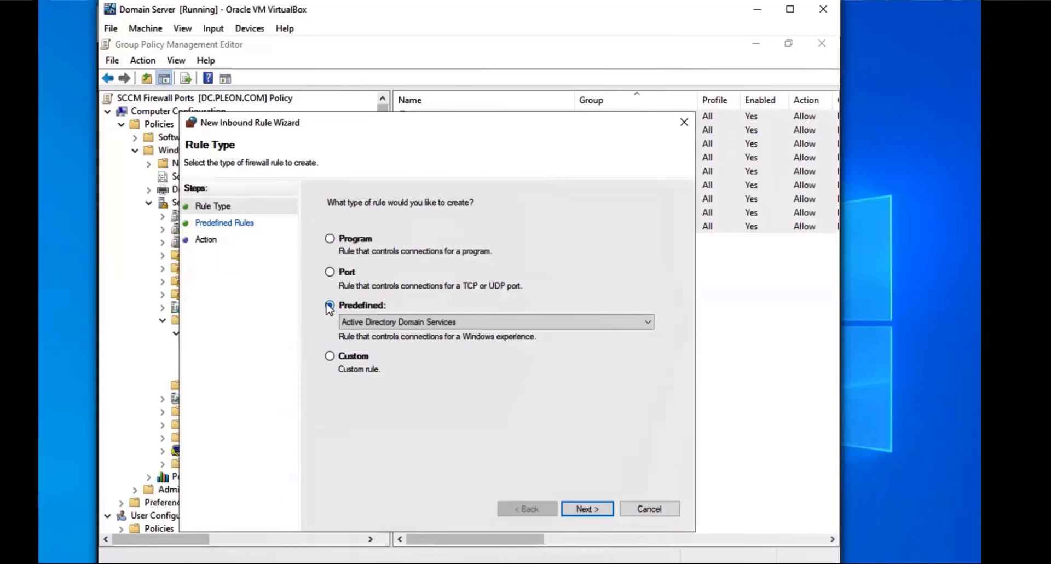
left_click(383, 322)
scroll(476, 236, "down", 6)
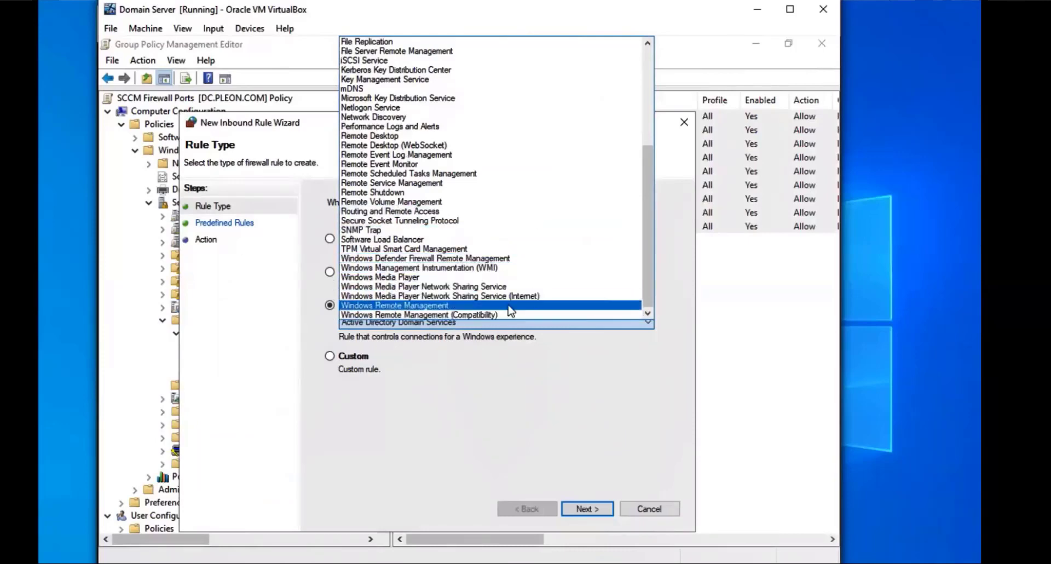
left_click(493, 277)
left_click(449, 323)
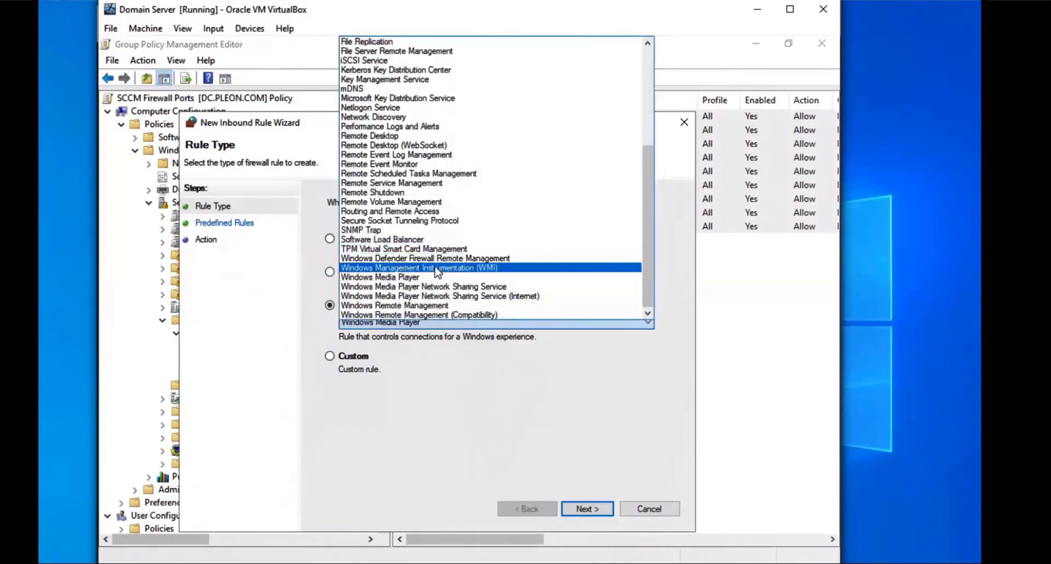
left_click(436, 268)
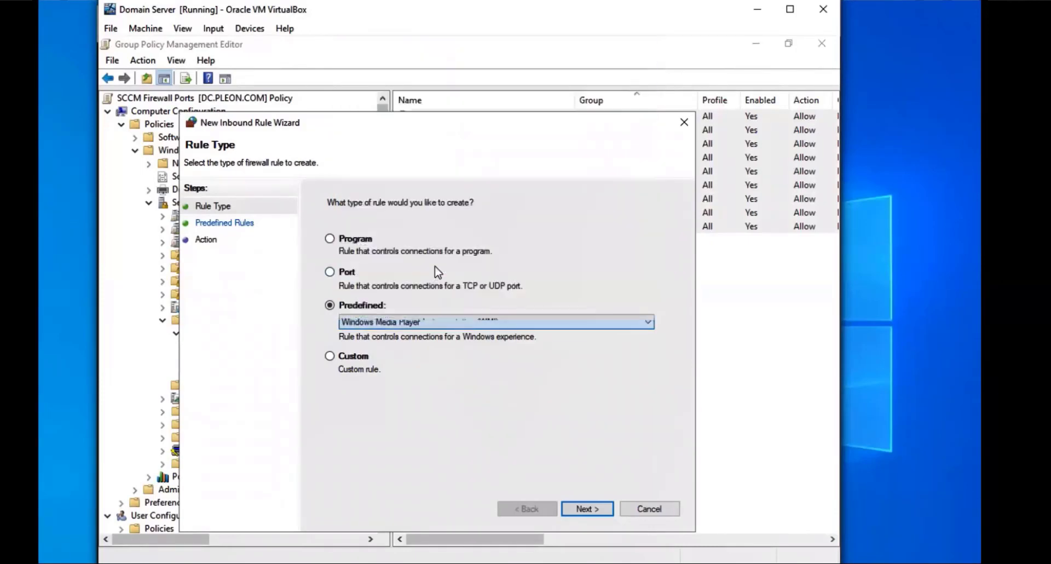
left_click(588, 508)
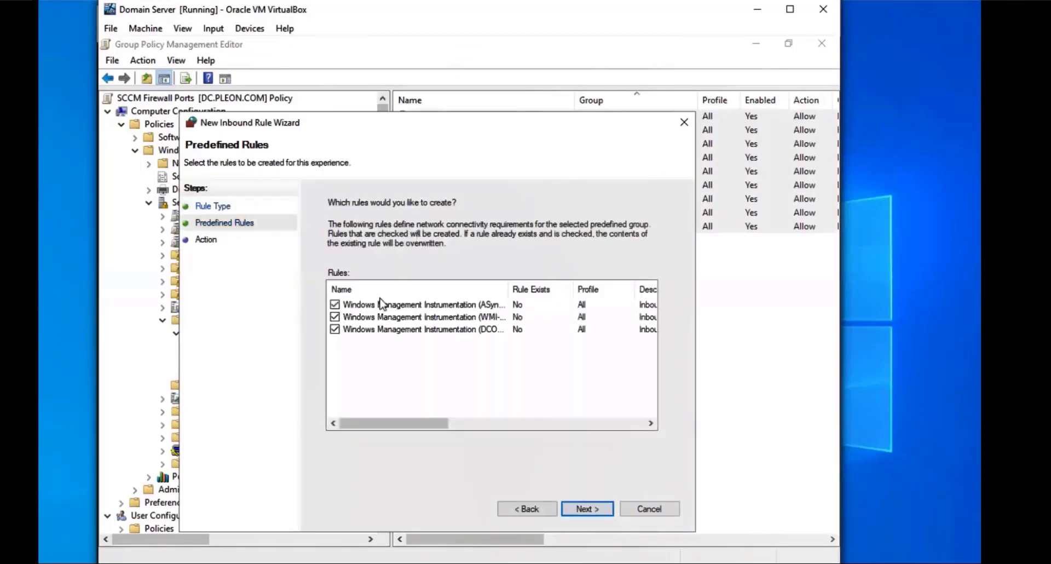
left_click(589, 510)
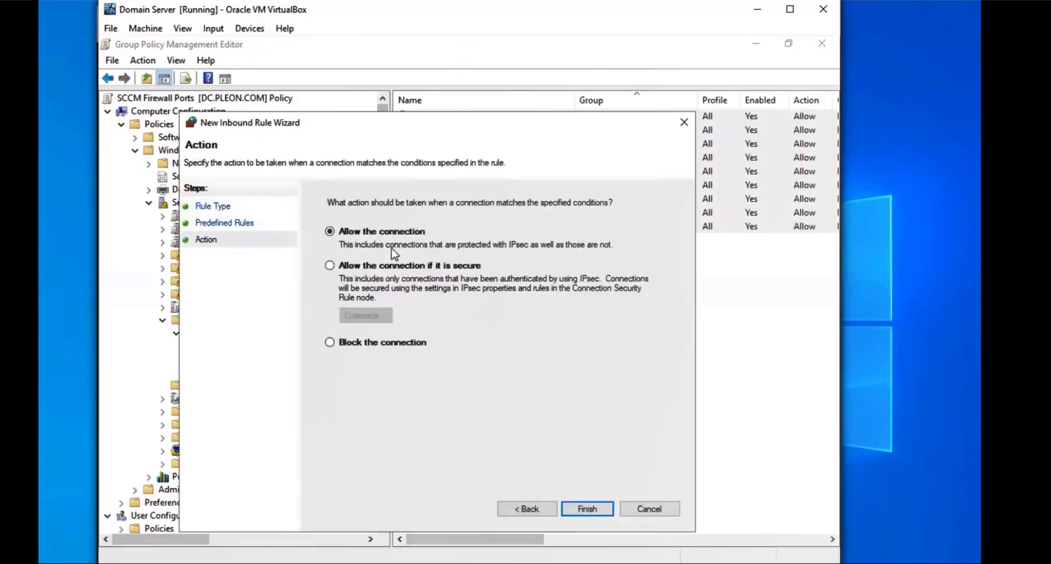
left_click(587, 508)
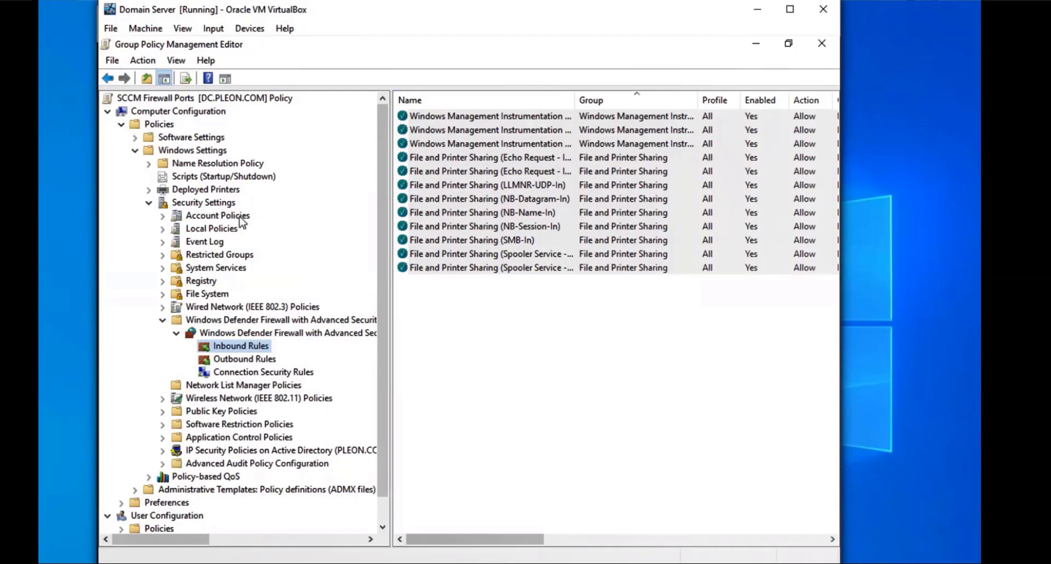
Start a new Port inbound rule for TCP specific ports 1433, 4022.
right_click(233, 350)
left_click(257, 357)
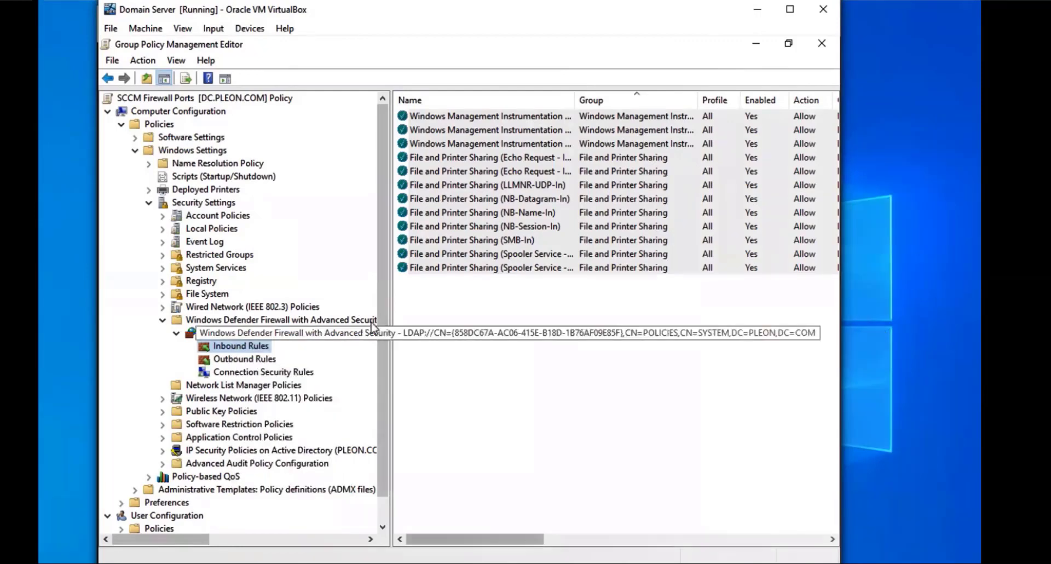
left_click(349, 291)
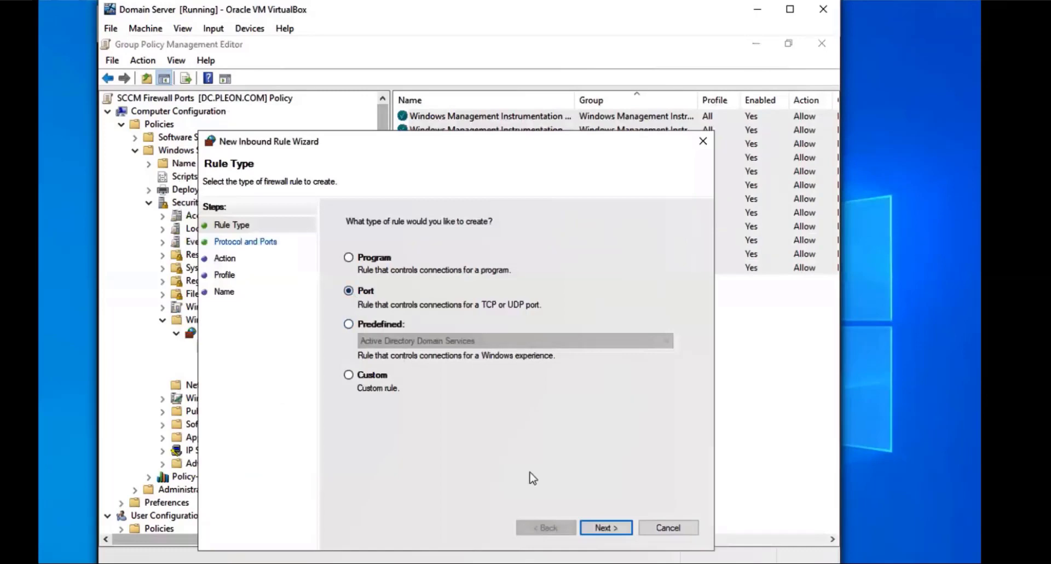
left_click(612, 528)
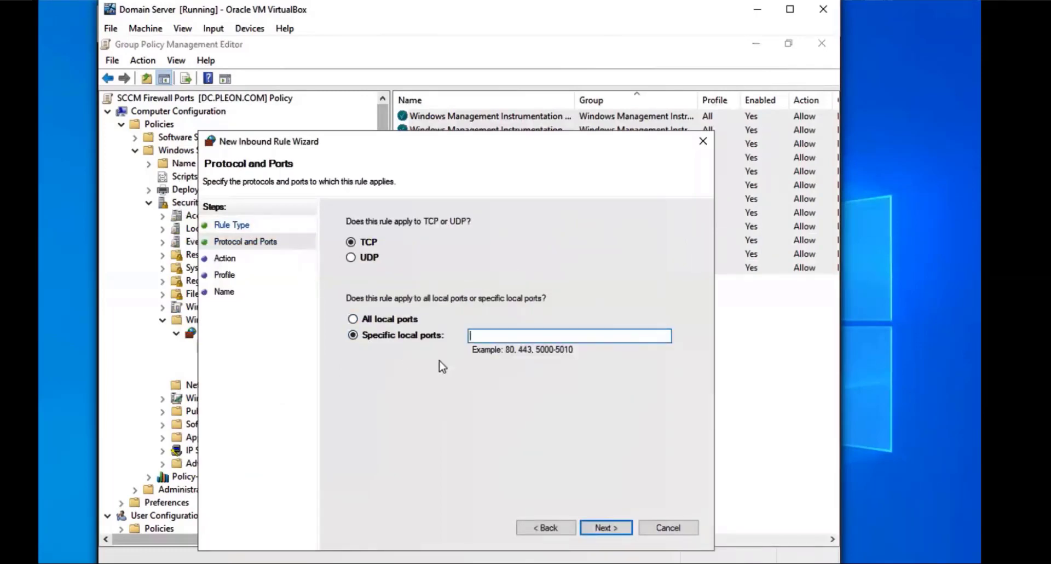
type("1433")
type(", 4022")
left_click(604, 529)
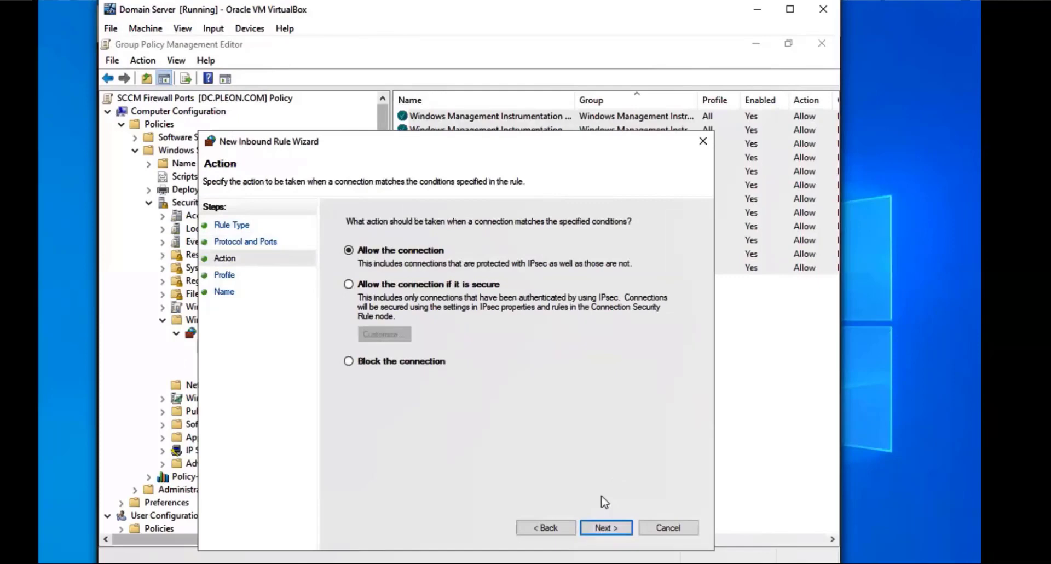
Allow the connection on all profiles and name the rule 'Ports 1433, 4022'.
left_click(609, 528)
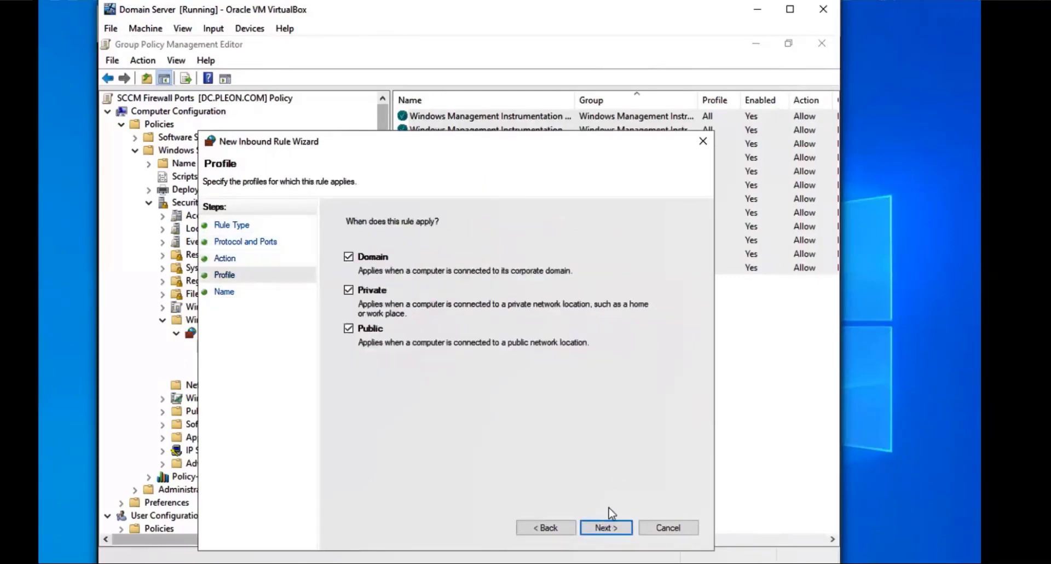
left_click(608, 527)
type("Ports 1433")
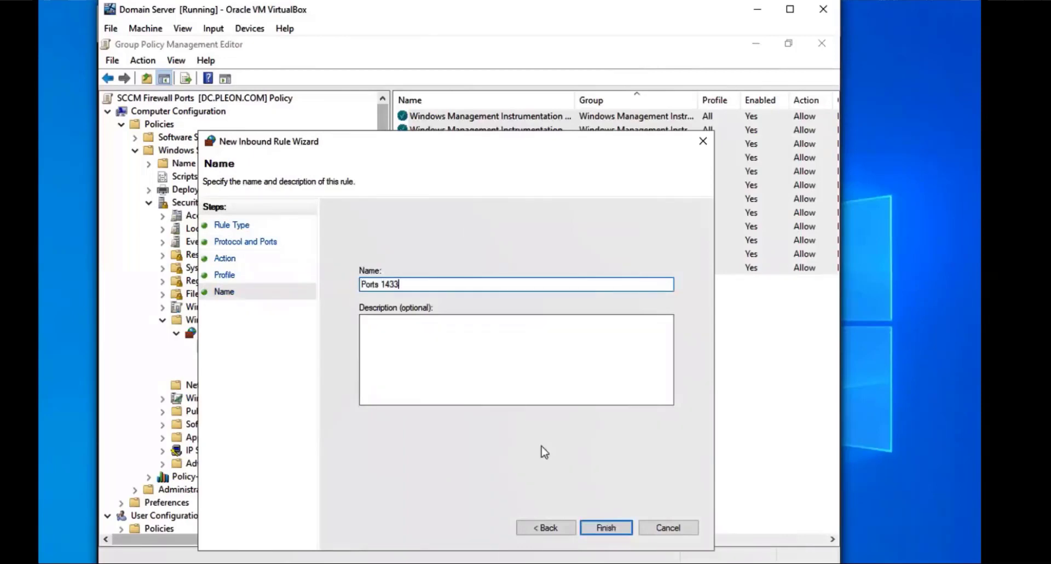
key("BackSpace")
type(", 4022")
left_click(608, 527)
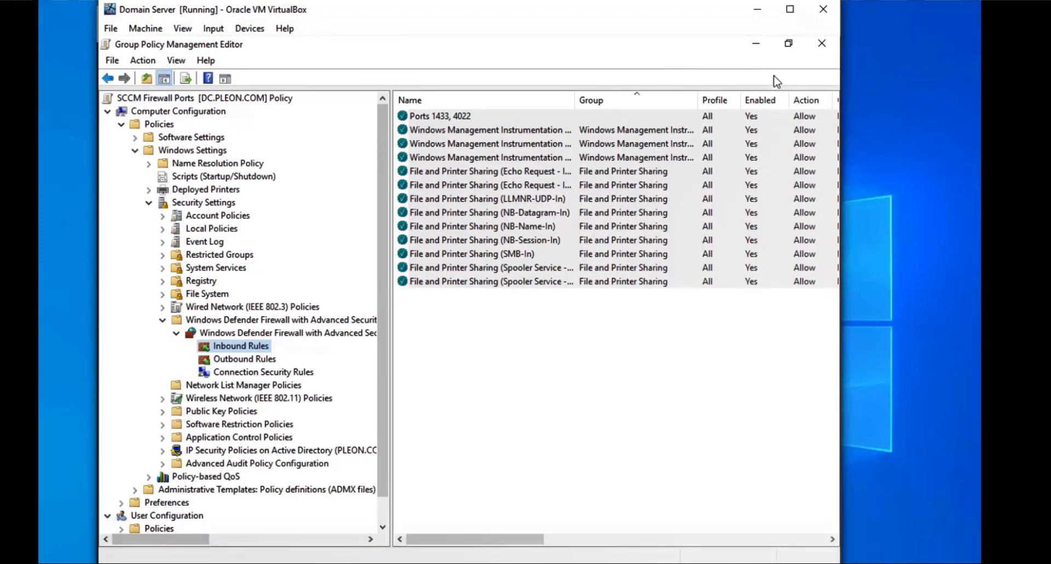
Close the editor and link SCCM Firewall Ports to Pleon.com via Link an Existing GPO.
left_click(820, 43)
left_click(199, 139)
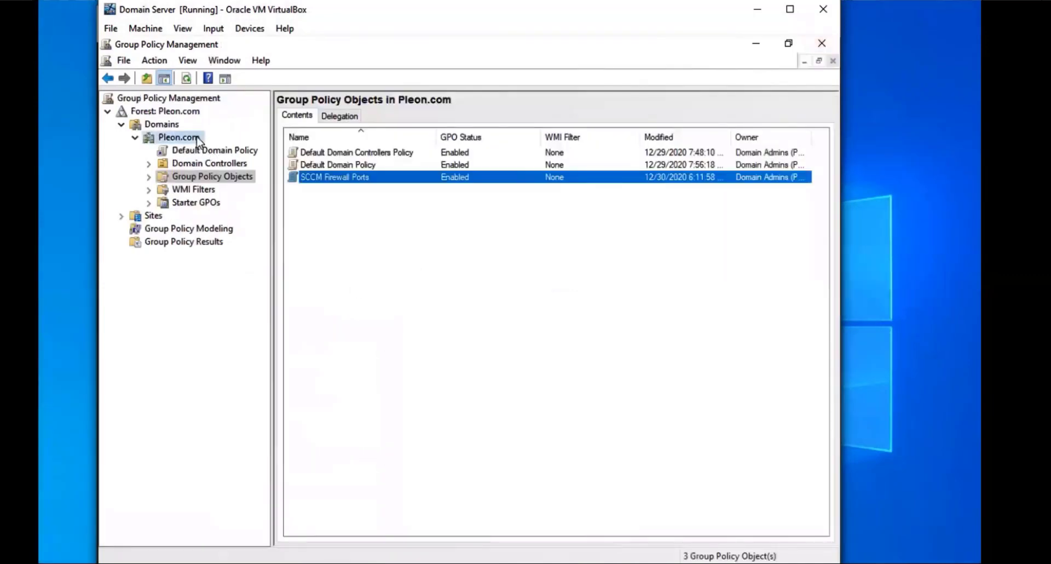
right_click(198, 139)
left_click(232, 162)
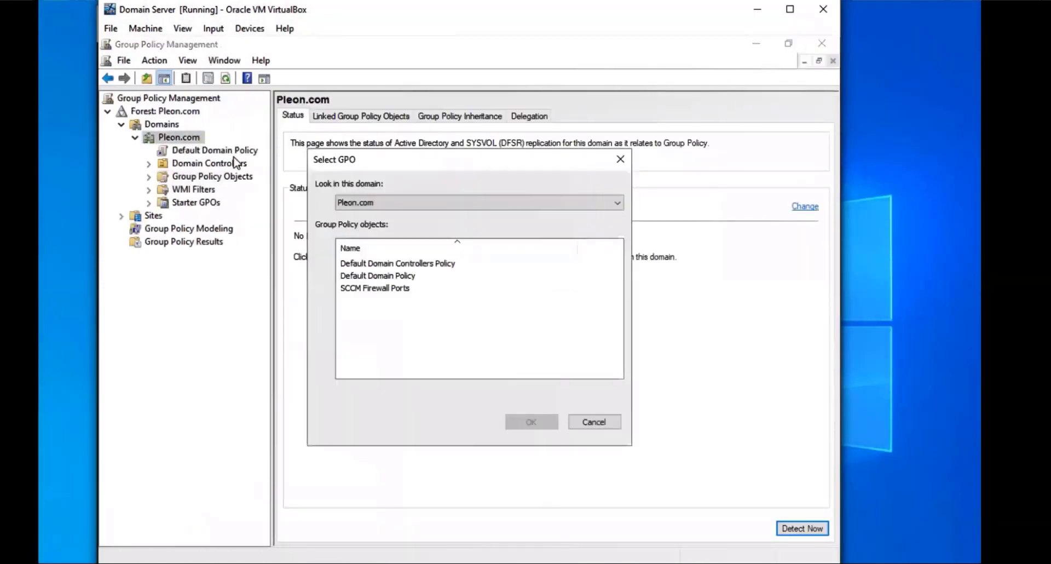
left_click(374, 289)
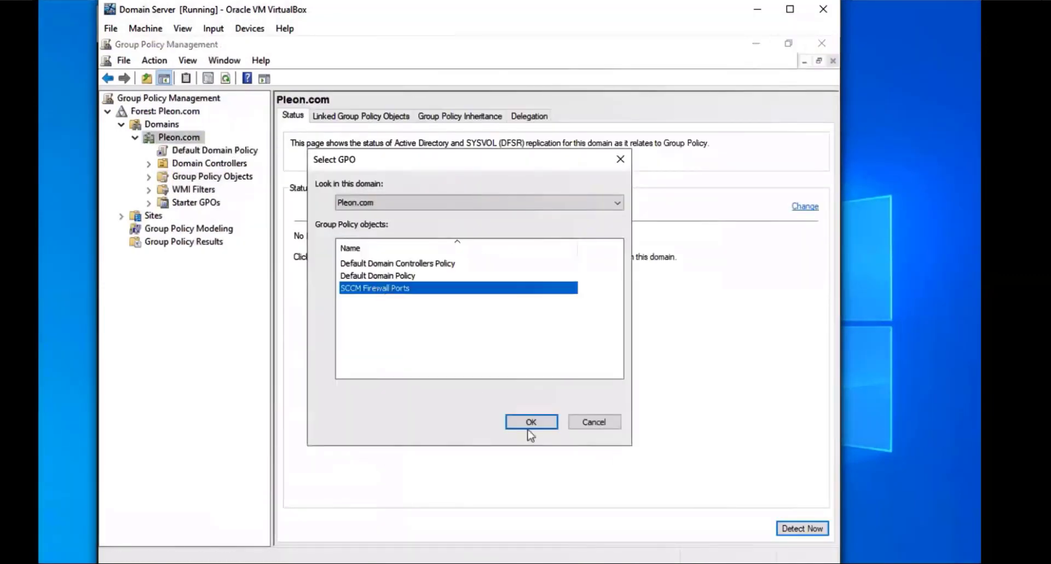
left_click(528, 425)
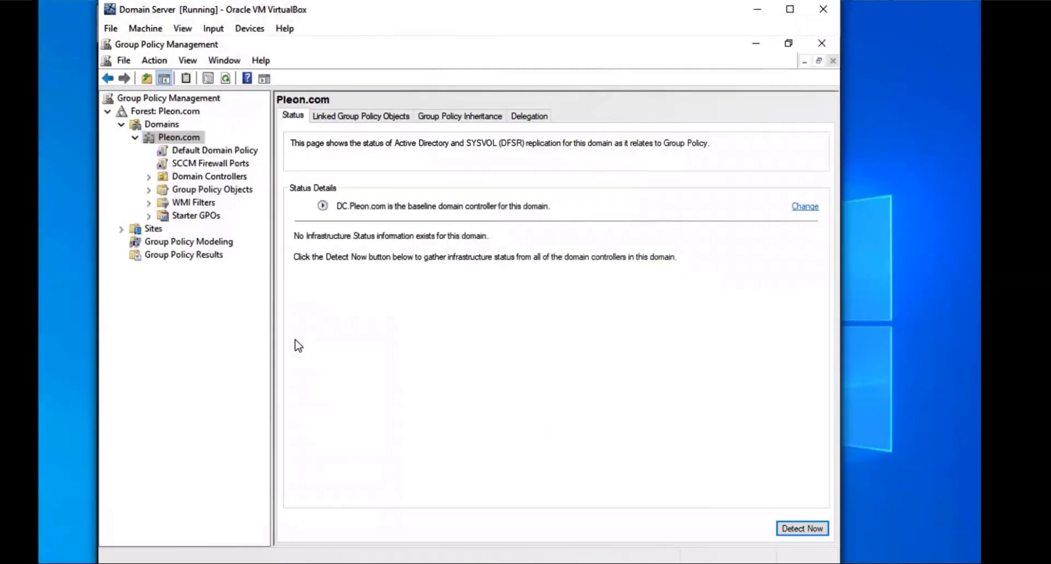